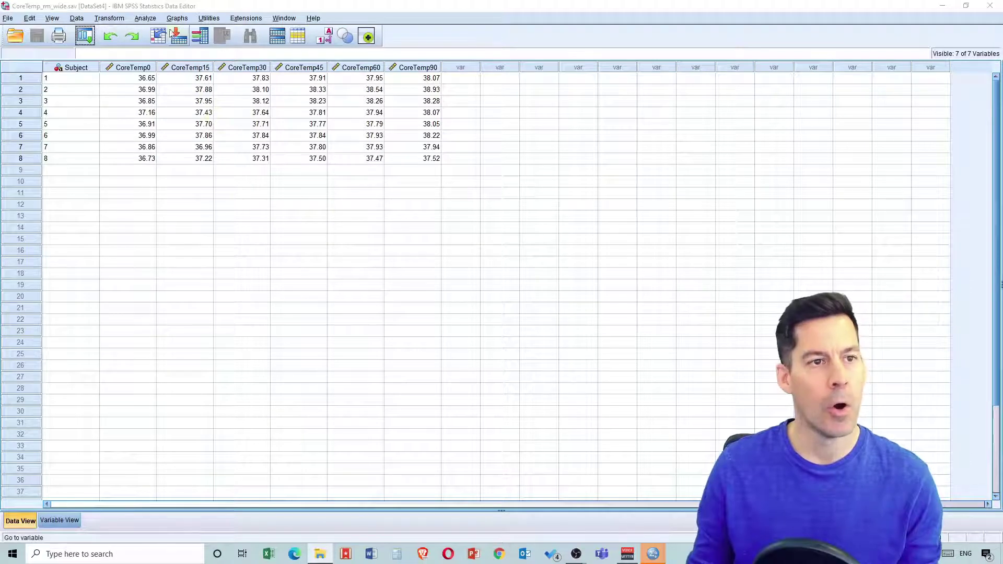
# Start a General Linear Model repeated measures analysis and define the within-subject factor time with 6 levels
pyautogui.click(145, 19)
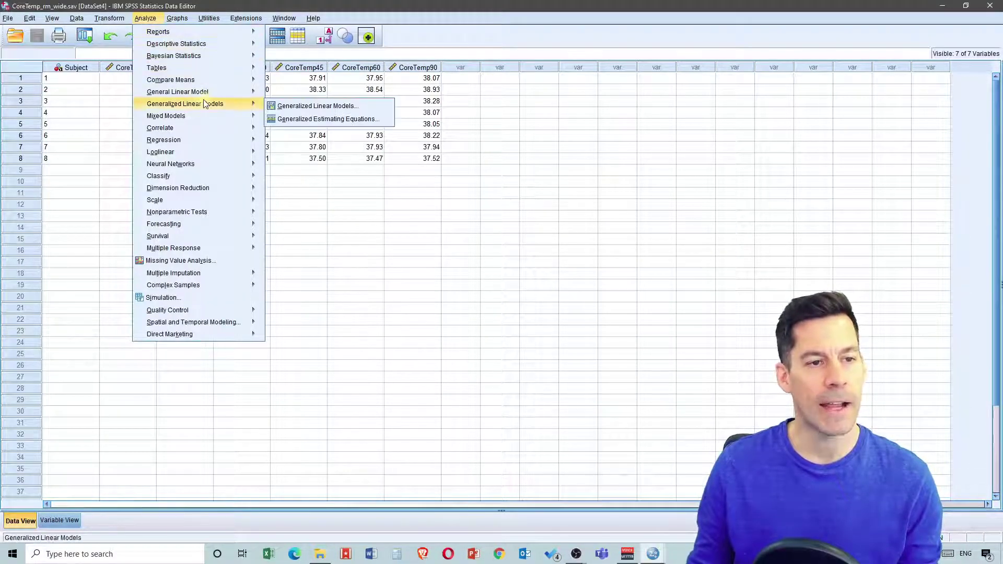
pyautogui.moveTo(207, 95)
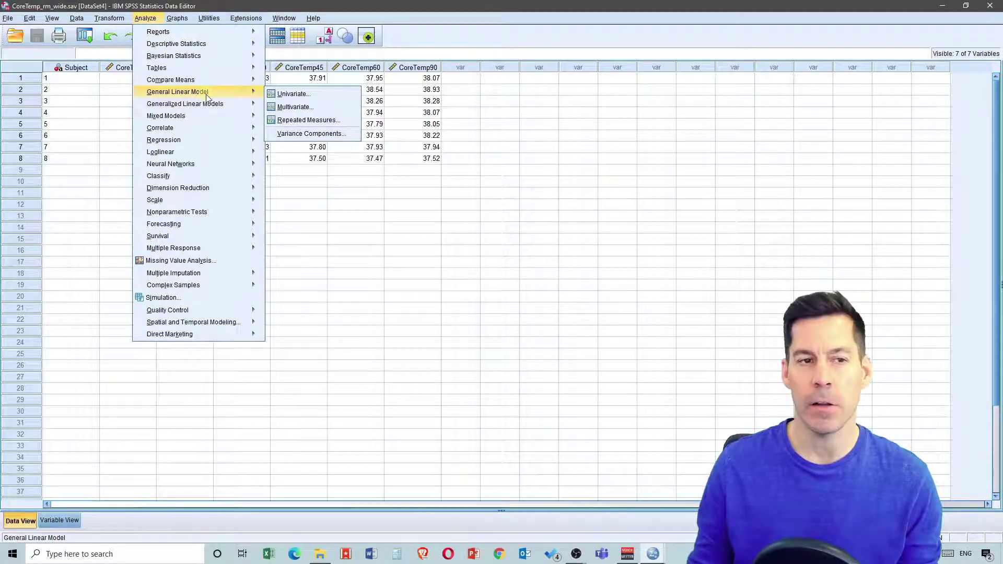
pyautogui.click(303, 123)
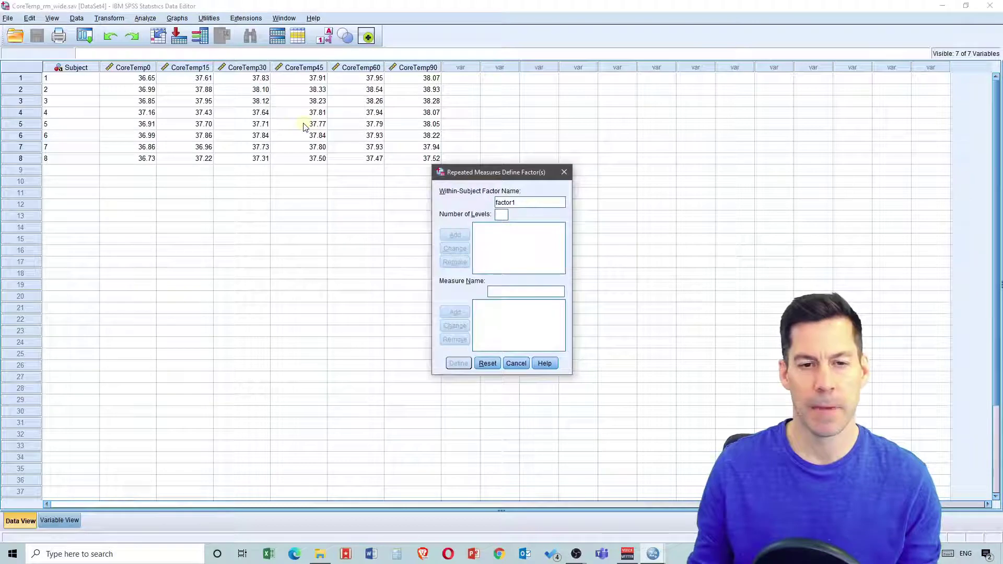
pyautogui.moveTo(493, 179); pyautogui.dragTo(424, 88)
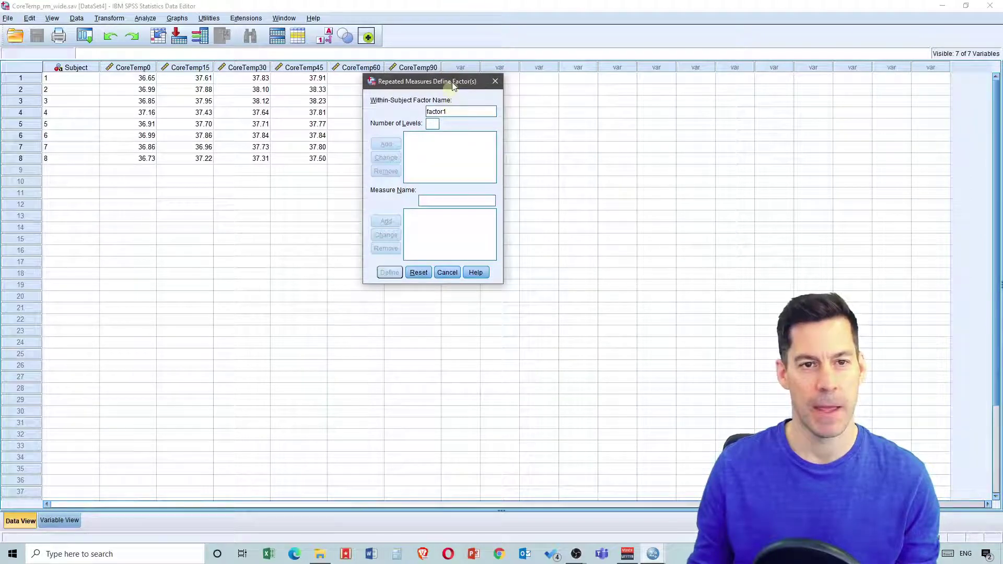
pyautogui.moveTo(453, 85); pyautogui.dragTo(451, 100)
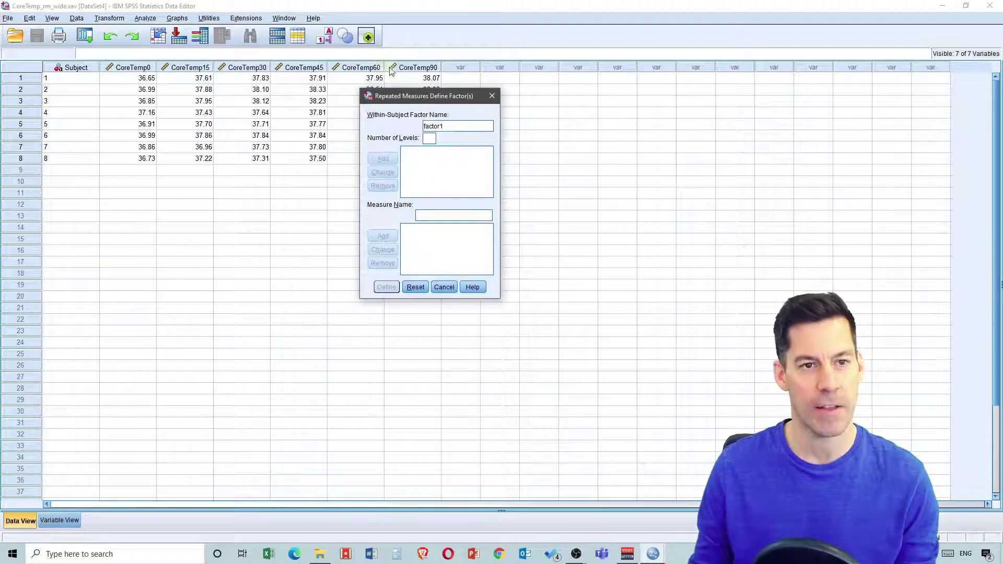
pyautogui.doubleClick(434, 126)
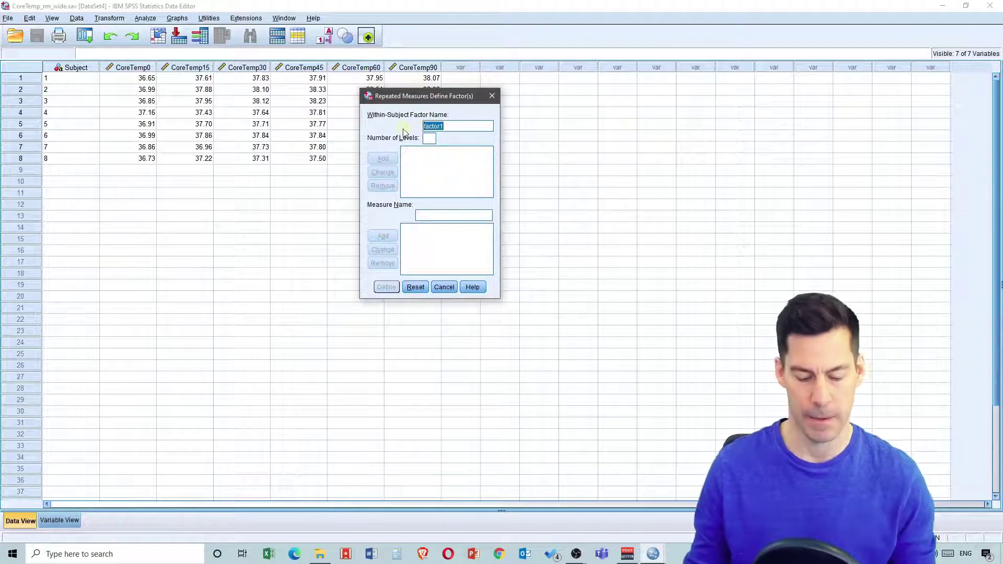
pyautogui.write('time')
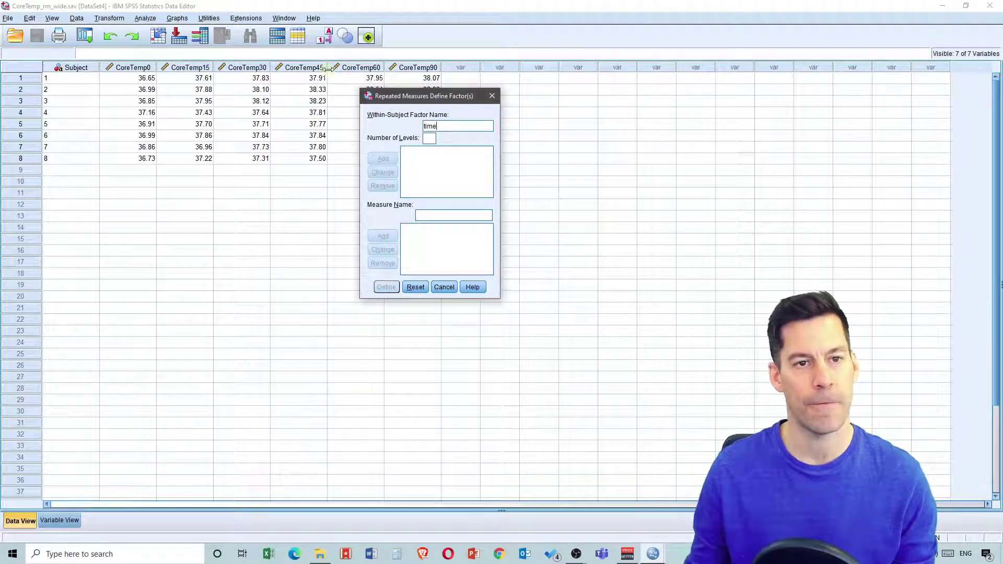
pyautogui.click(434, 139)
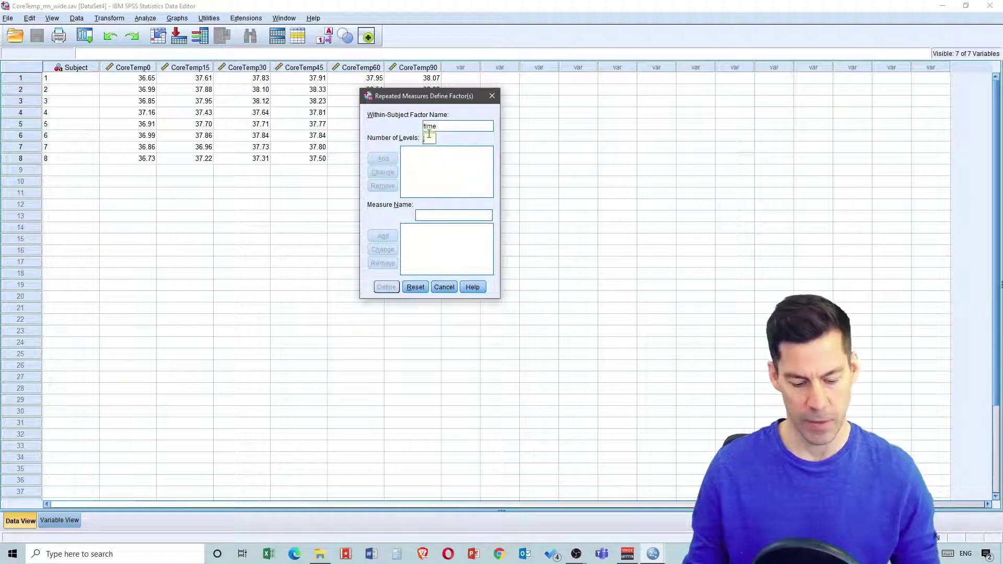
pyautogui.write('6')
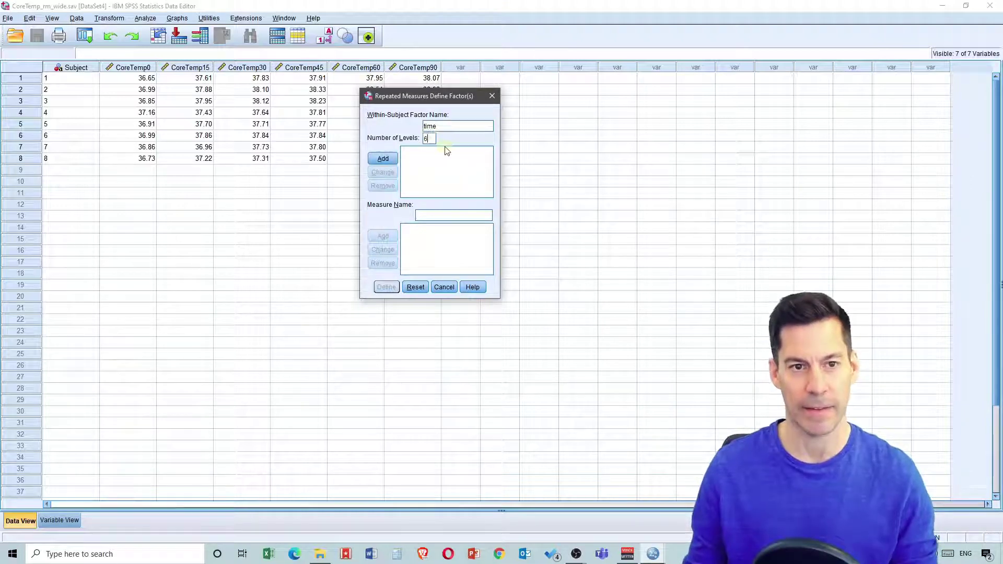
pyautogui.click(384, 158)
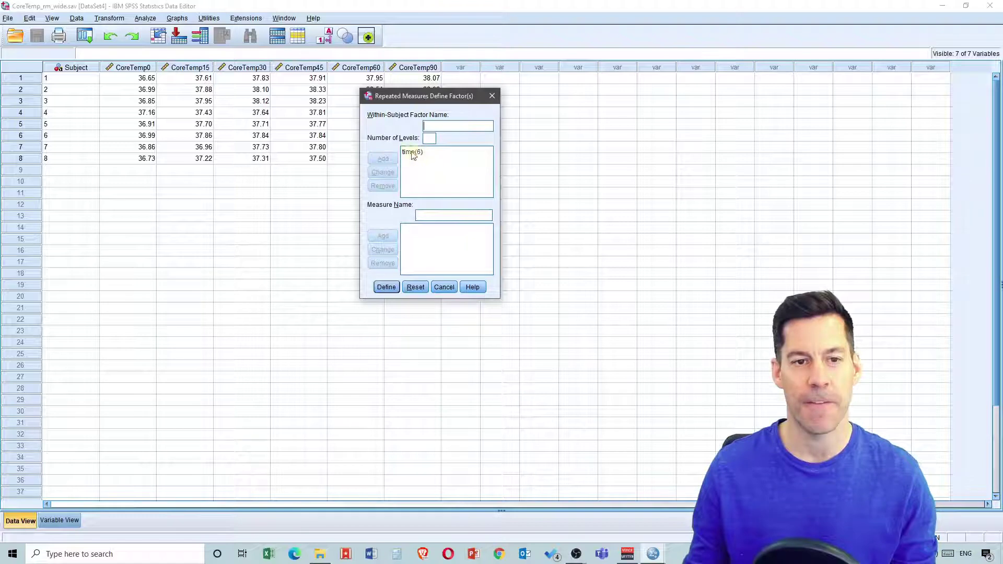
pyautogui.click(394, 290)
# Assign CoreTemp0, CoreTemp15, CoreTemp30, CoreTemp45, CoreTemp60 and CoreTemp90 in order to the six within-subjects levels of time
pyautogui.moveTo(459, 166); pyautogui.dragTo(448, 87)
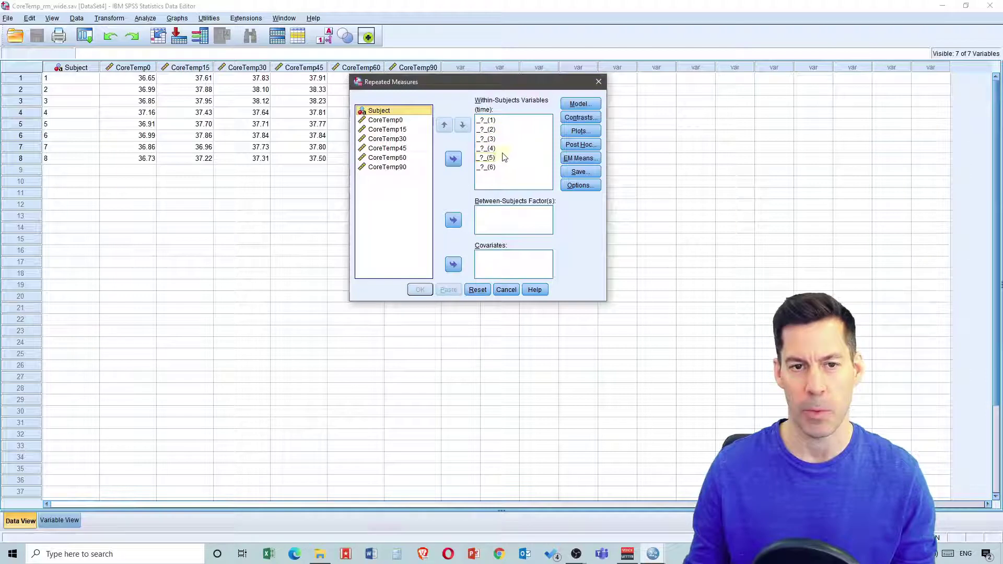
pyautogui.click(389, 122)
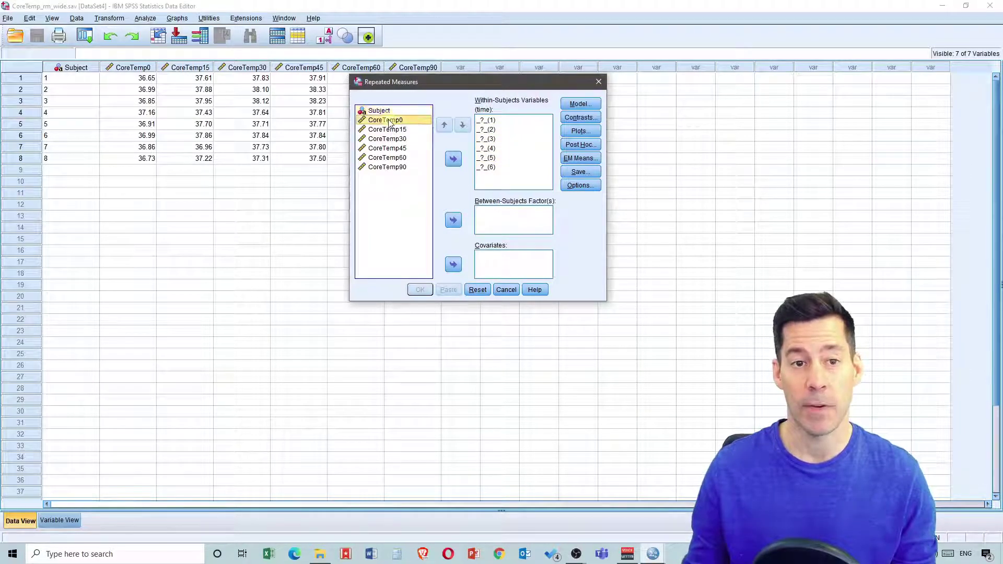
pyautogui.click(454, 158)
pyautogui.click(398, 120)
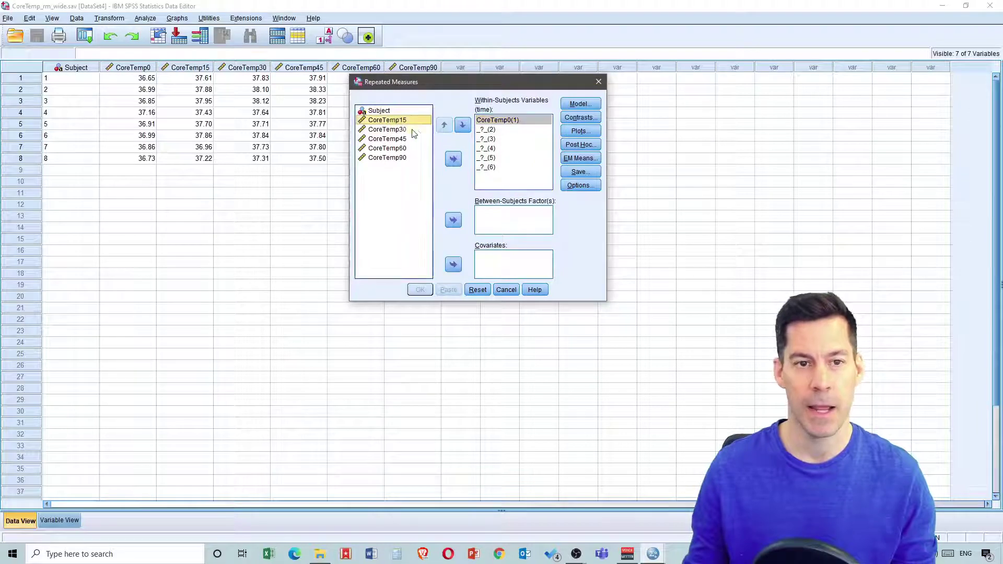
pyautogui.click(454, 160)
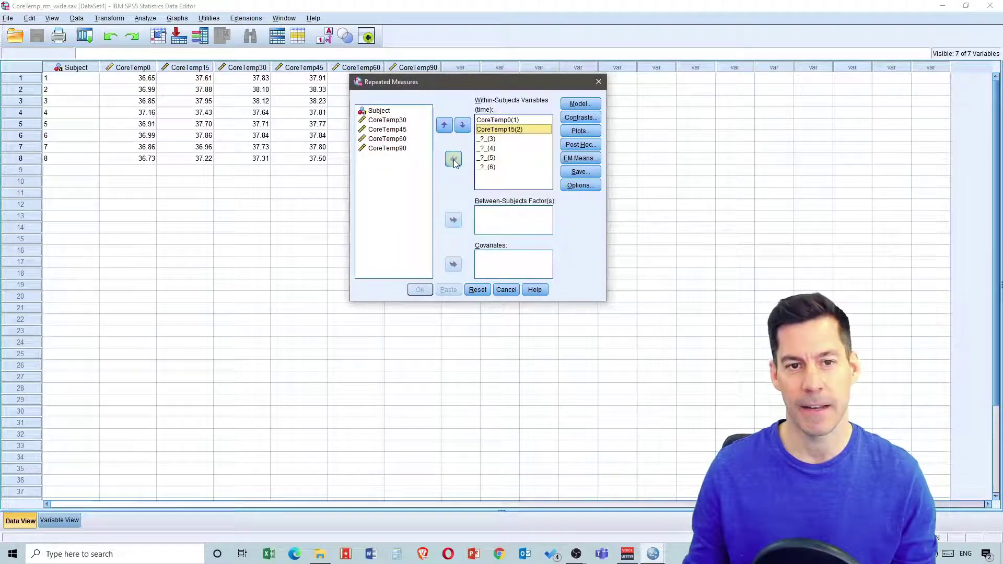
pyautogui.click(394, 121)
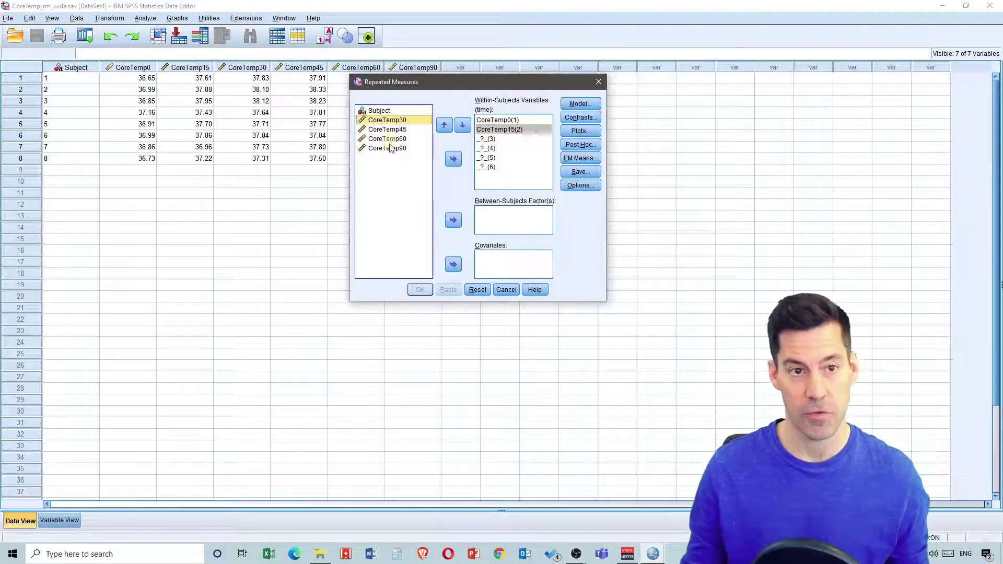
pyautogui.keyDown('shift'); pyautogui.click(388, 148); pyautogui.keyUp('shift')
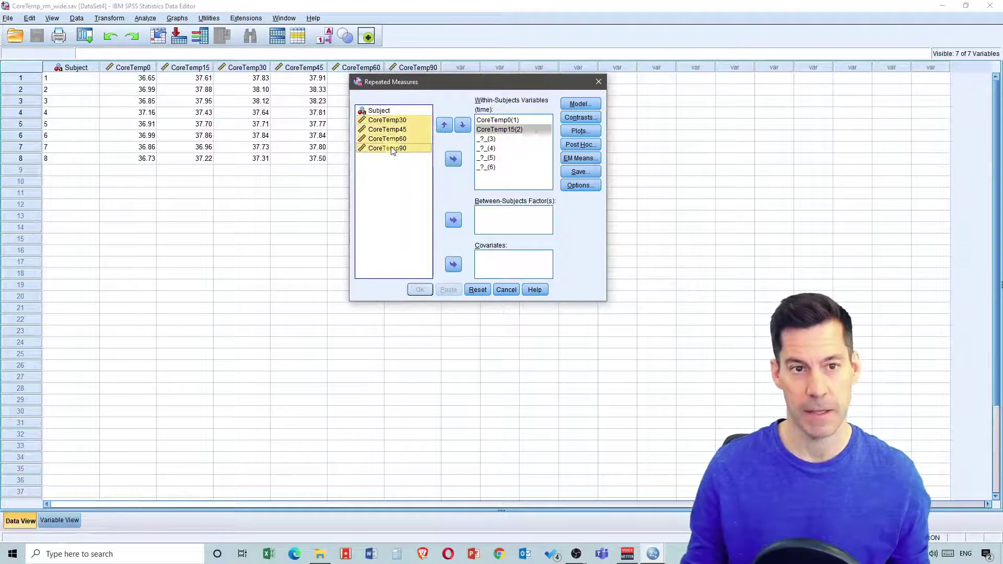
pyautogui.click(453, 160)
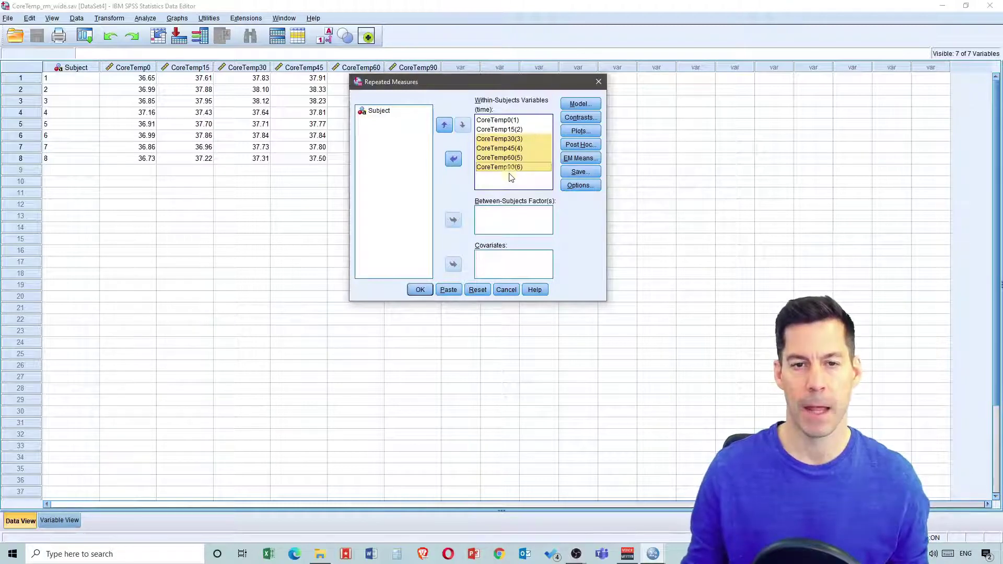
# Add a line-chart profile plot with time on the horizontal axis and include error bars
pyautogui.click(584, 133)
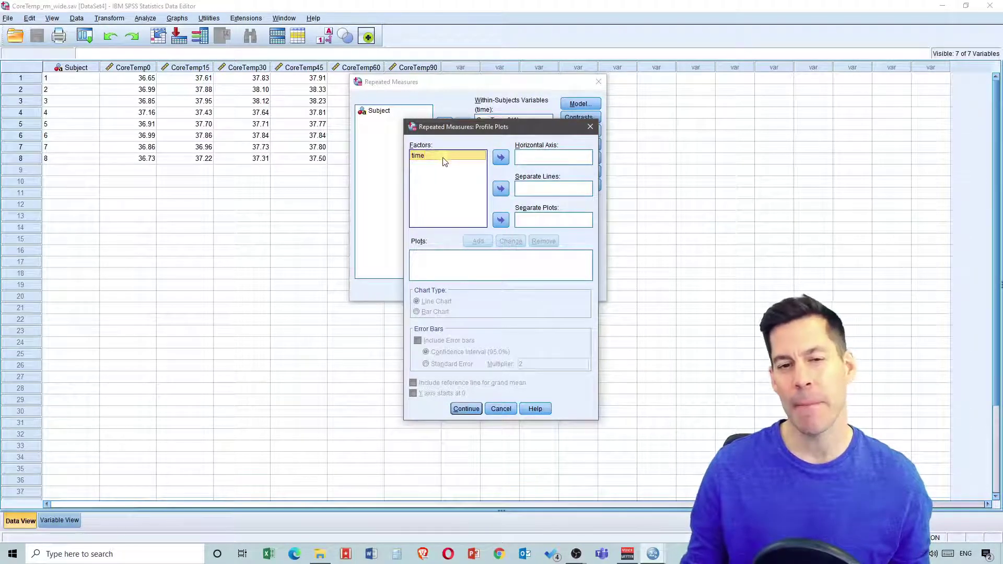
pyautogui.click(502, 159)
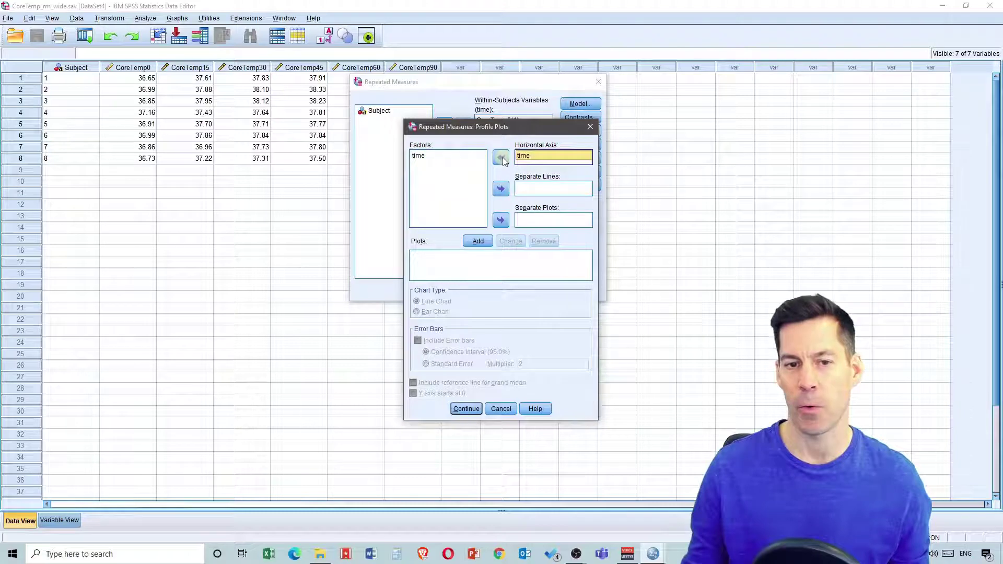
pyautogui.click(478, 241)
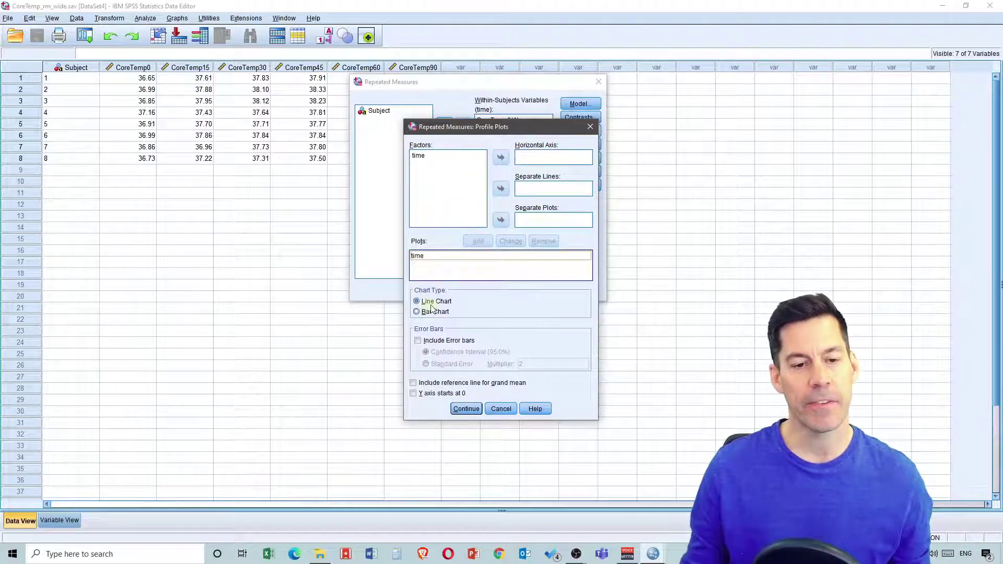
pyautogui.click(418, 342)
pyautogui.click(466, 409)
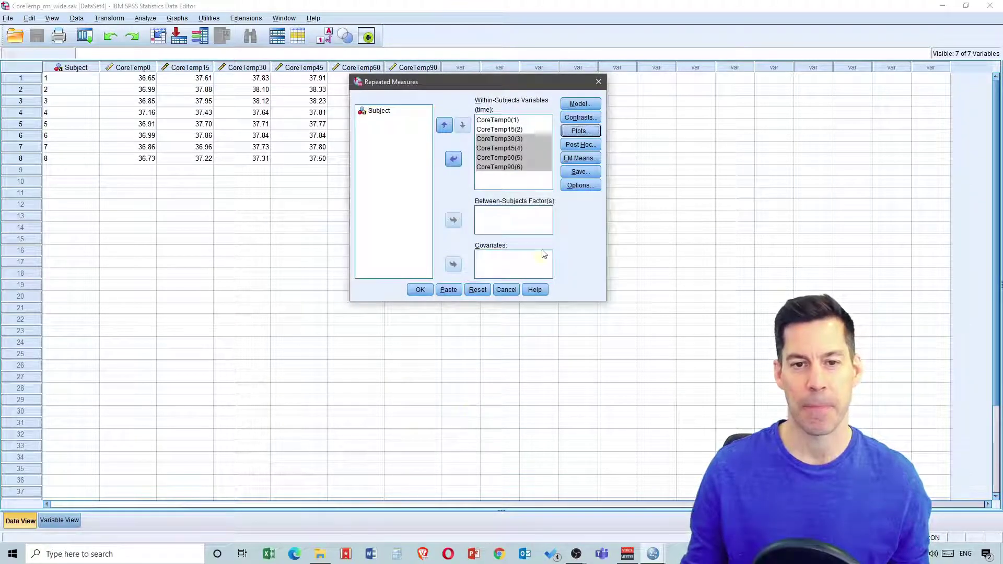
pyautogui.click(582, 146)
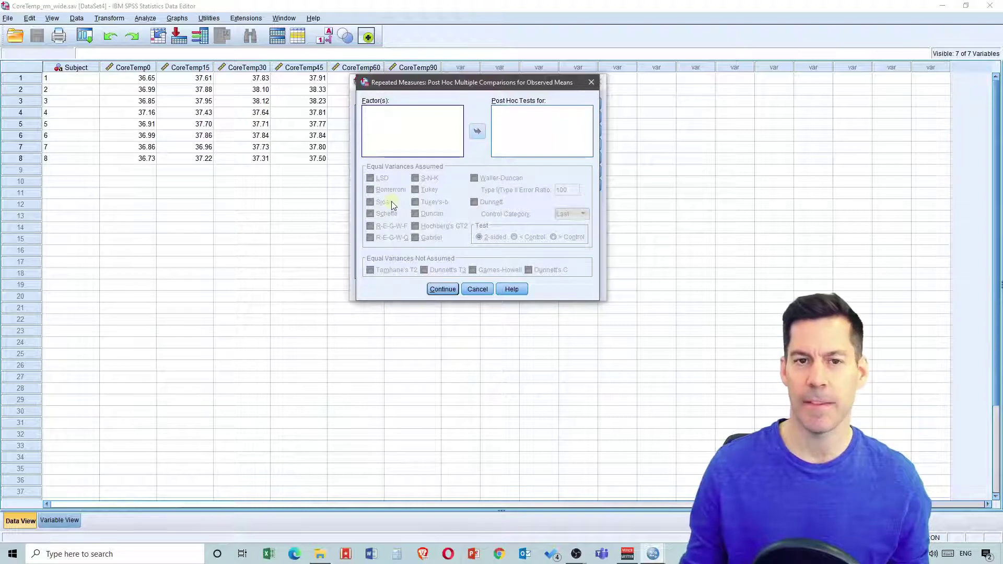
pyautogui.click(443, 290)
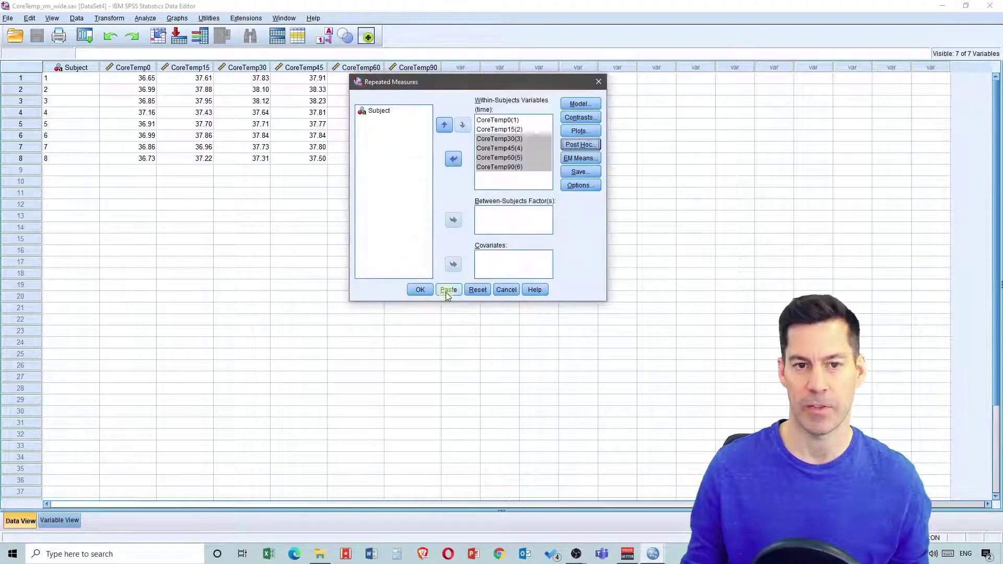
# Display estimated marginal means for (OVERALL) and time, comparing main effects with the Bonferroni confidence interval adjustment
pyautogui.click(592, 158)
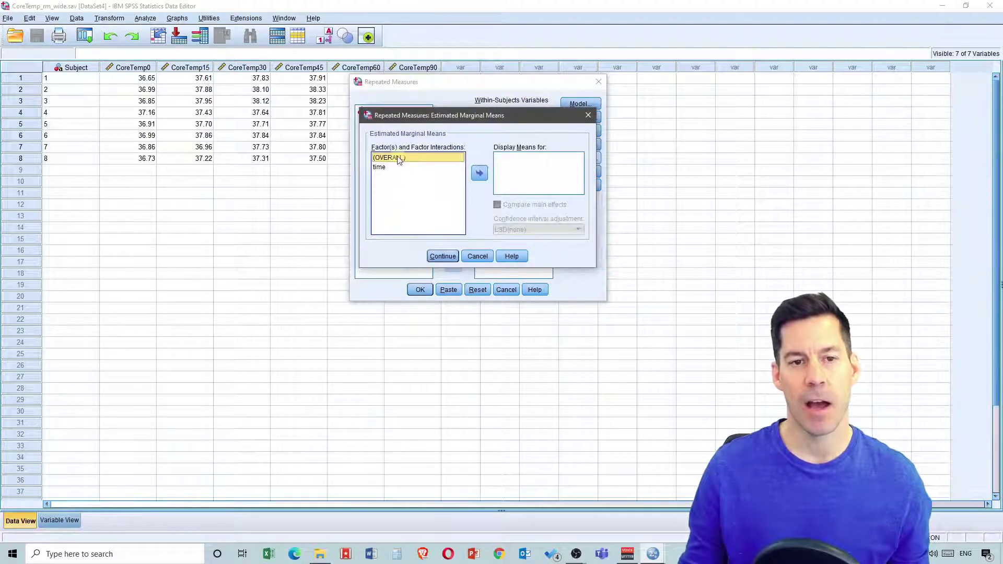
pyautogui.keyDown('shift'); pyautogui.click(387, 168); pyautogui.keyUp('shift')
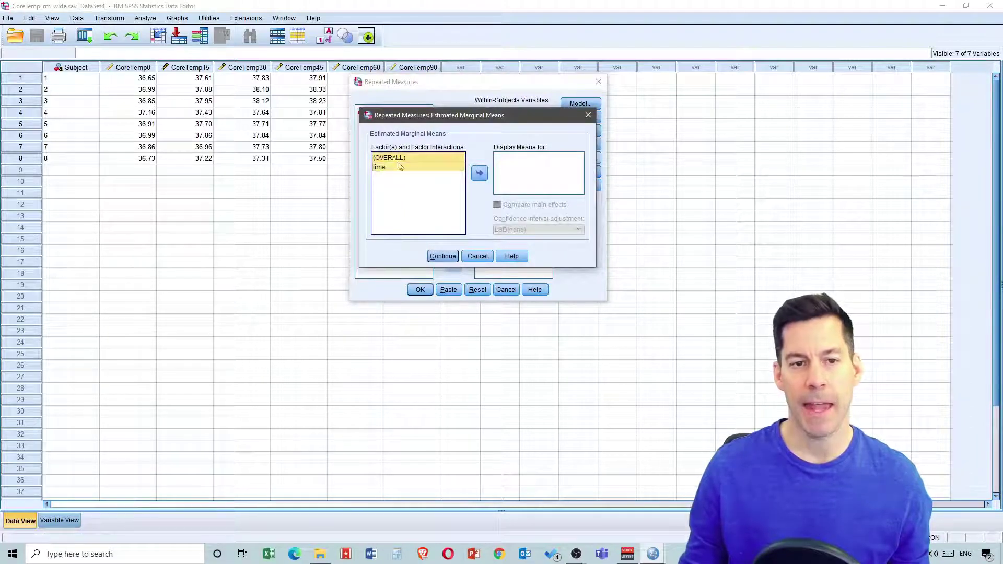
pyautogui.click(479, 173)
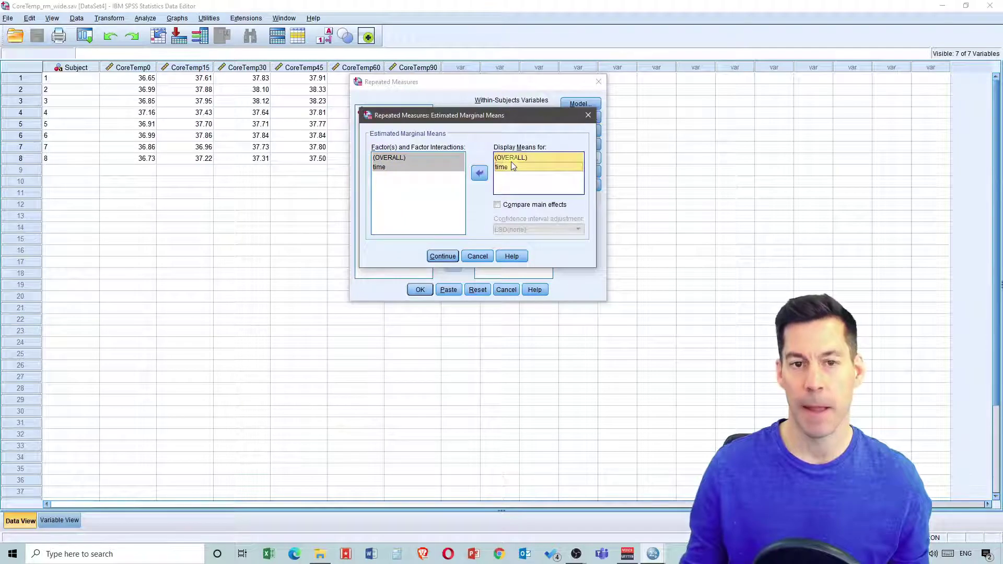
pyautogui.click(497, 205)
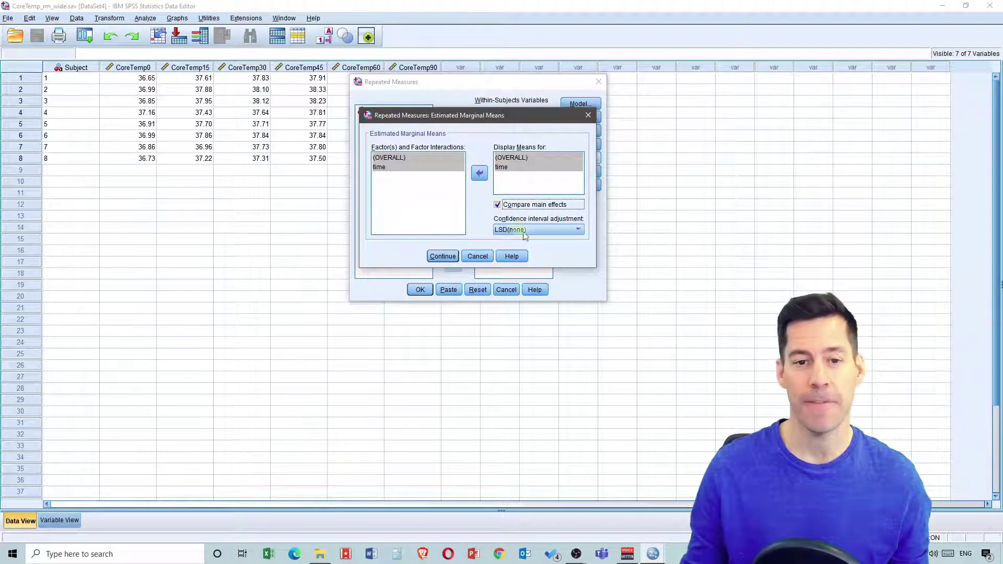
pyautogui.click(577, 230)
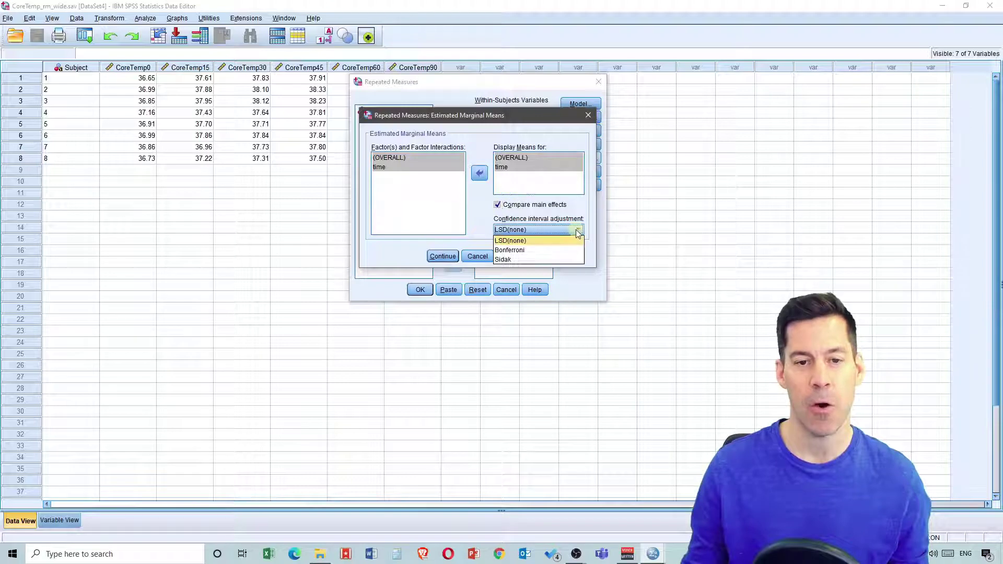
pyautogui.click(519, 251)
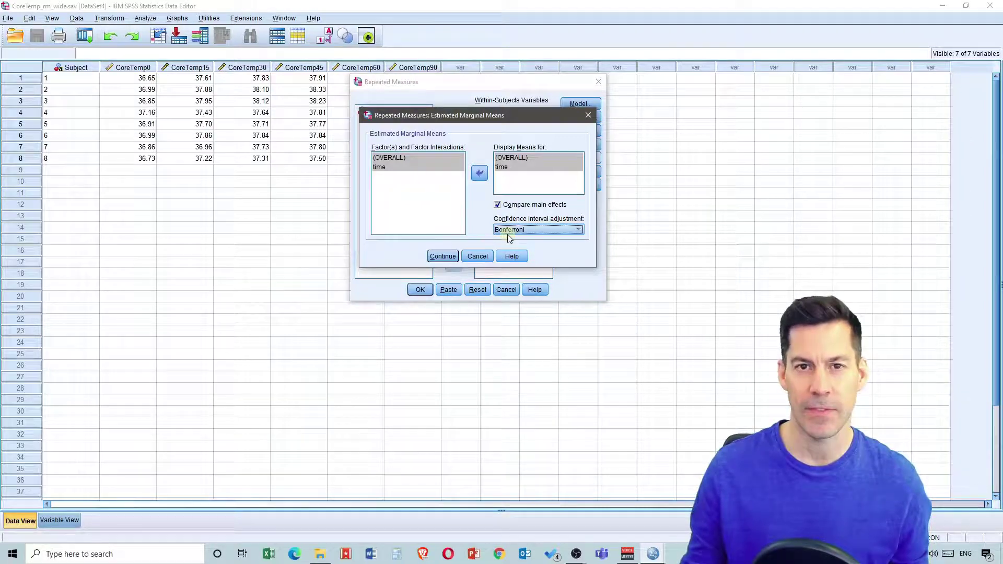
pyautogui.click(451, 256)
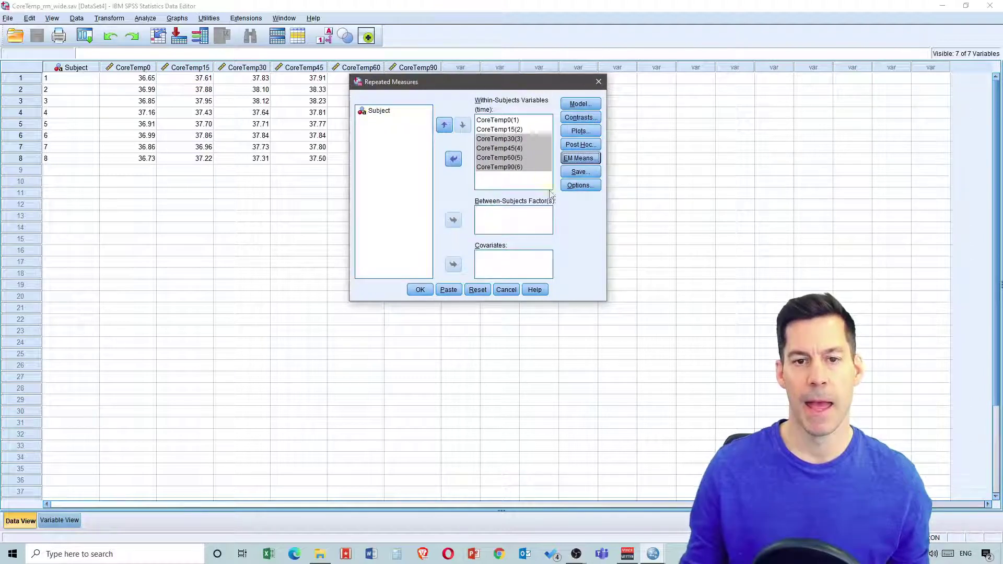
# Include descriptive statistics, estimates of effect size and homogeneity tests in the output, and run the repeated measures analysis
pyautogui.click(579, 186)
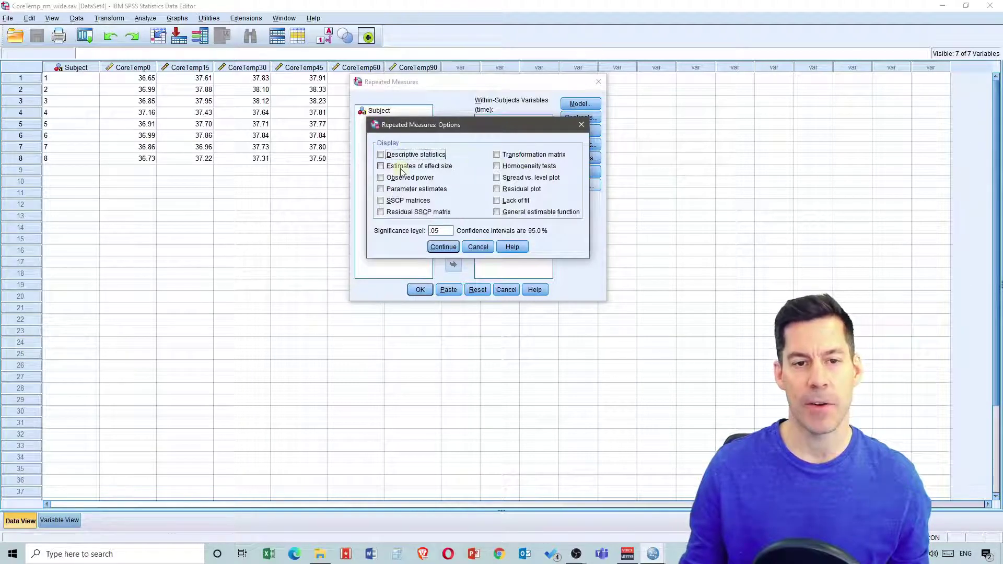
pyautogui.click(381, 154)
pyautogui.click(382, 166)
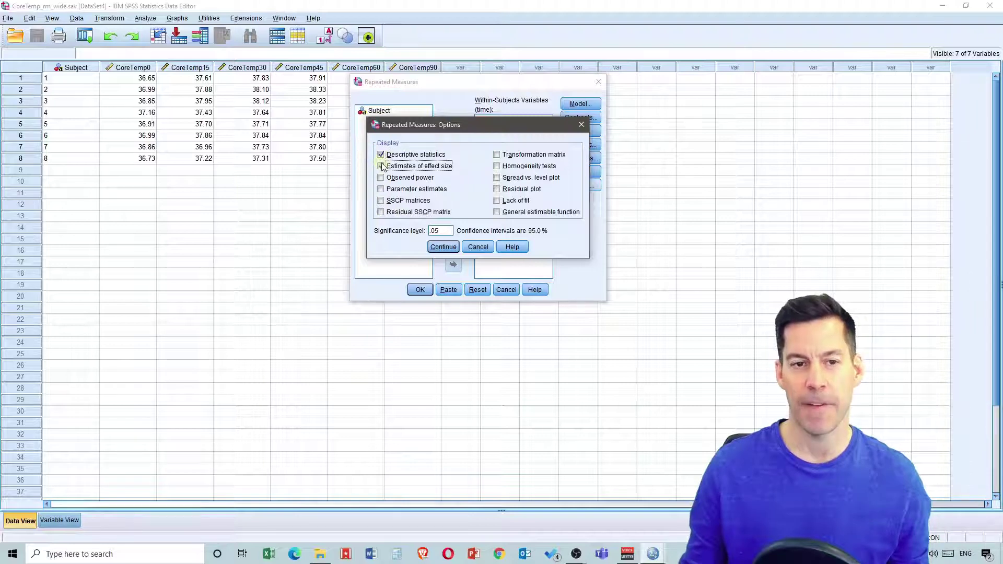
pyautogui.click(497, 167)
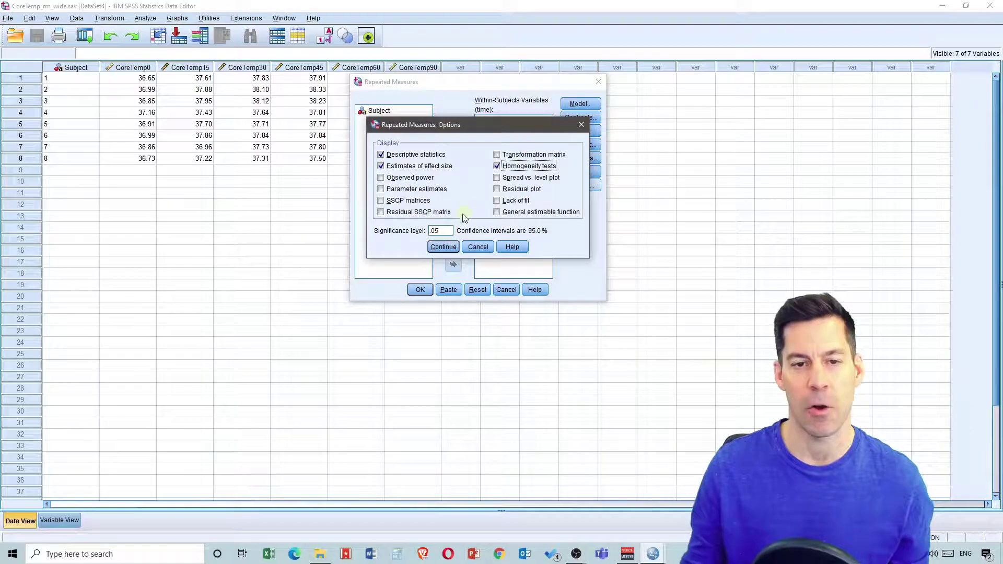
pyautogui.click(449, 248)
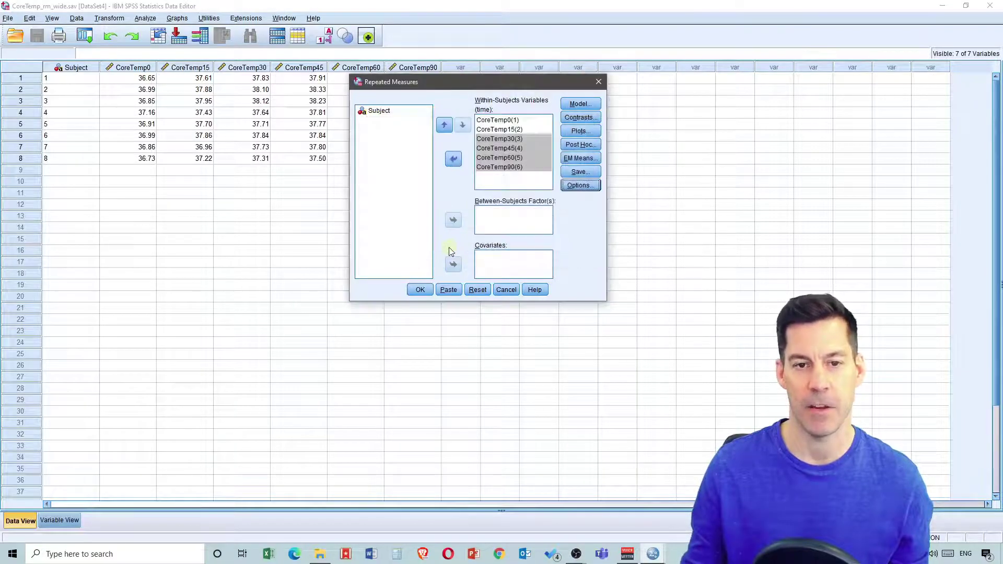
pyautogui.click(421, 290)
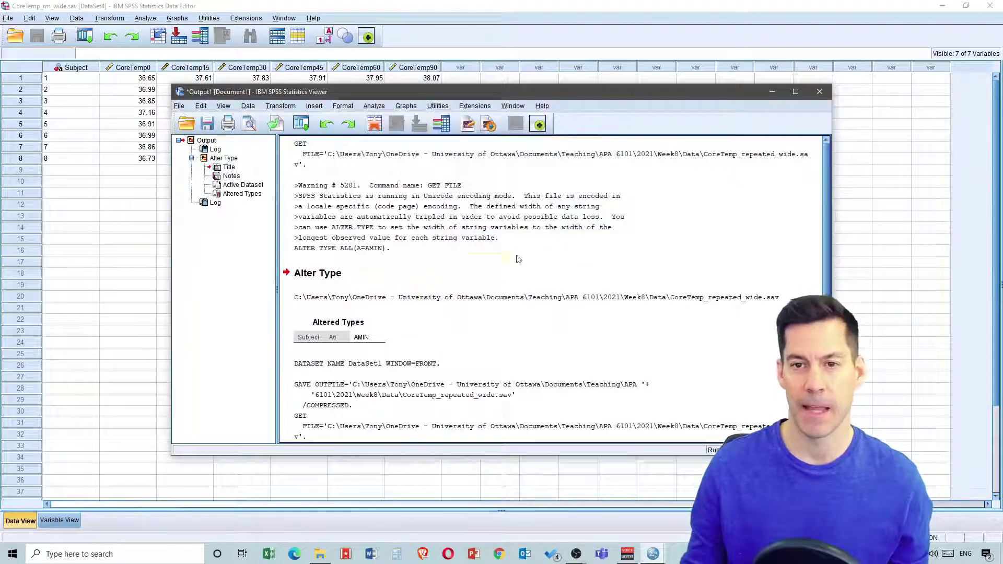
# Maximize the output viewer and examine the descriptive statistics, multivariate tests, Mauchly's test of sphericity and the within-subjects effects
pyautogui.click(796, 92)
pyautogui.scroll(-2, 326, 147)
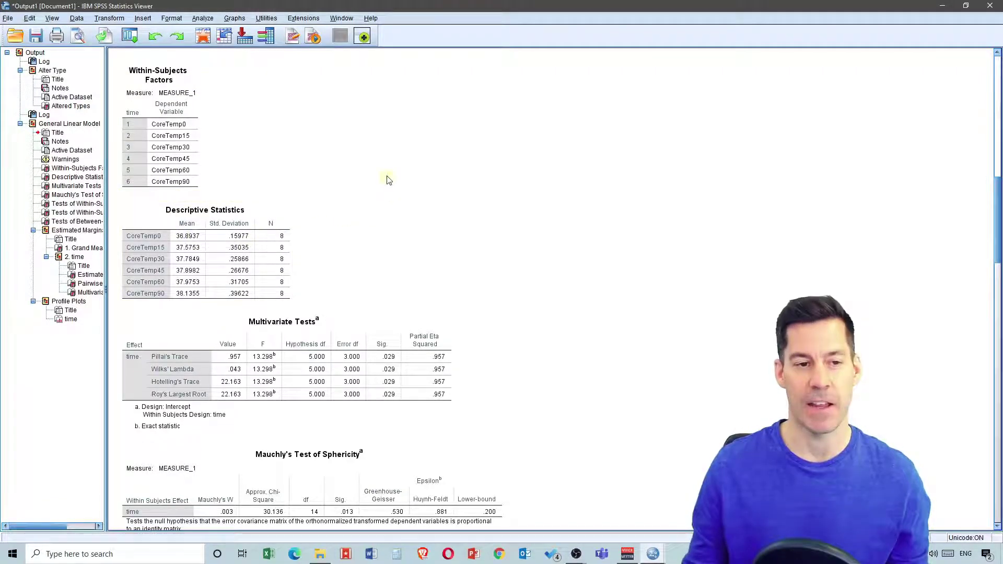
pyautogui.scroll(-4, 407, 152)
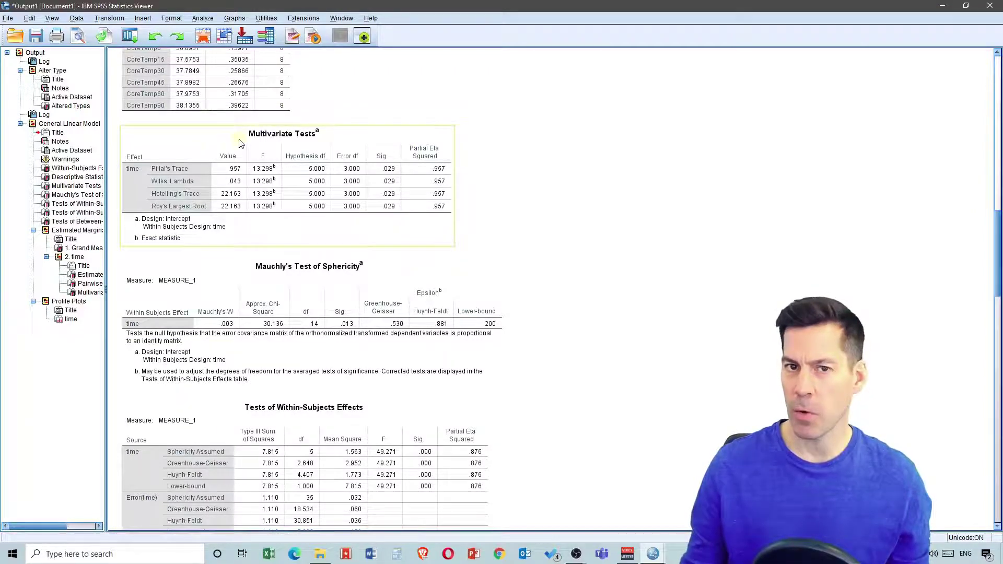
pyautogui.scroll(-4, 522, 155)
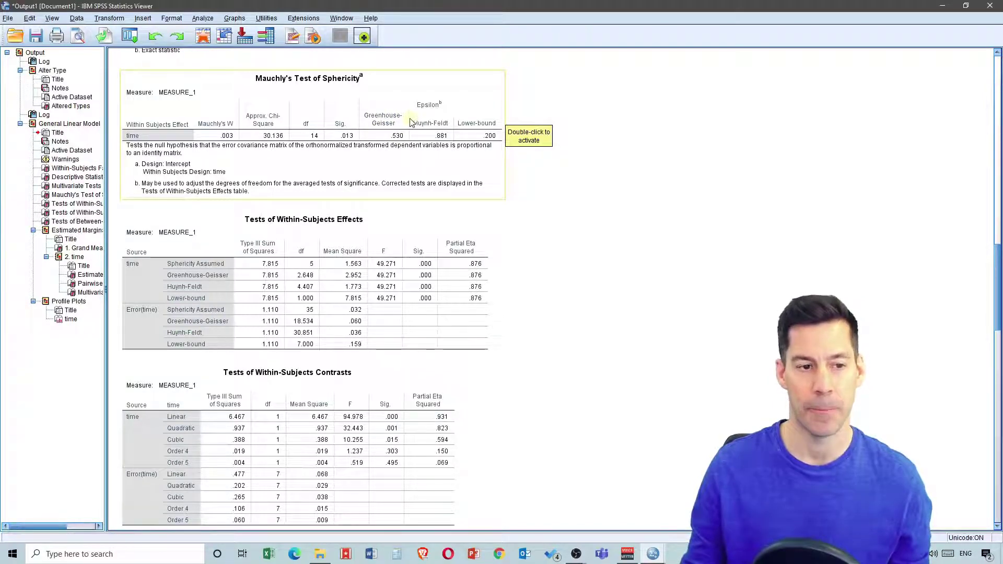
pyautogui.scroll(-1, 411, 122)
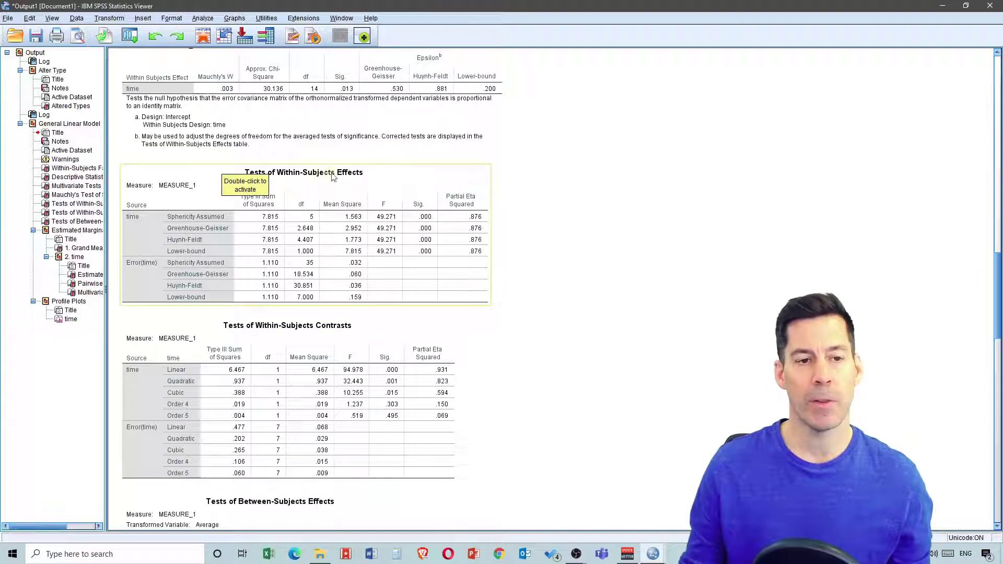
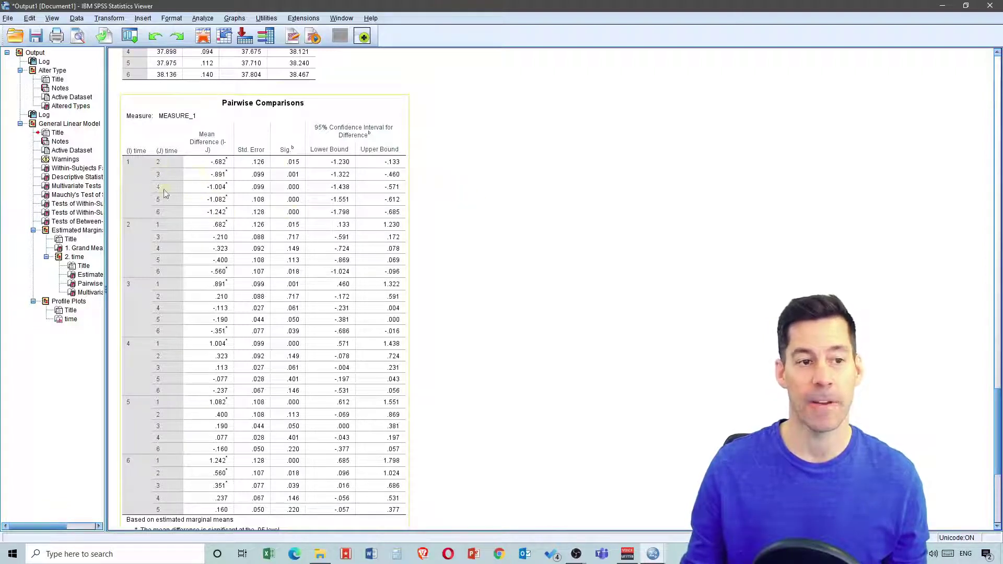
# Review the Bonferroni pairwise comparisons between time points and the profile plot of estimated marginal means
pyautogui.scroll(-3, 458, 204)
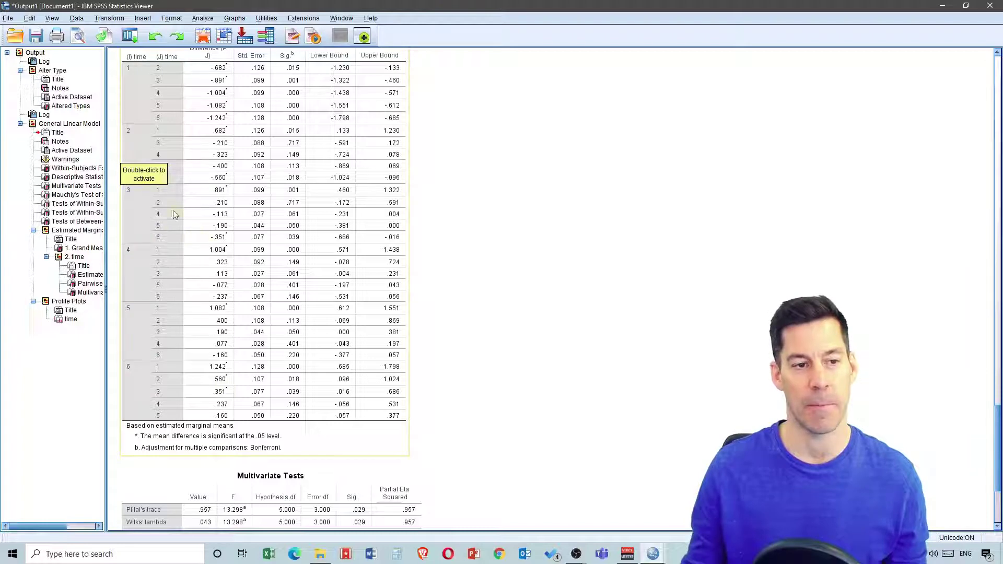
pyautogui.scroll(-5, 512, 245)
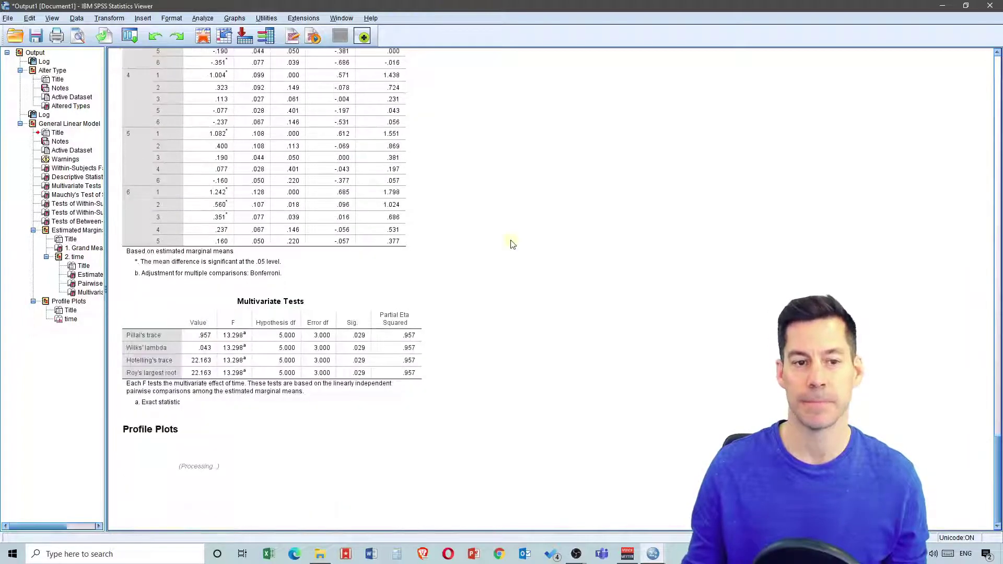
pyautogui.scroll(-4, 512, 236)
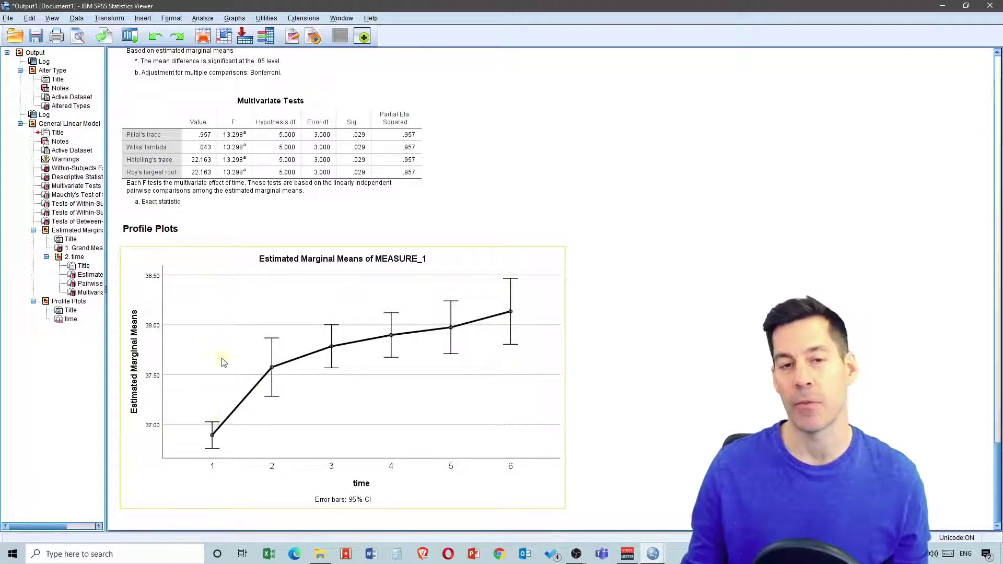
pyautogui.scroll(5, 311, 335)
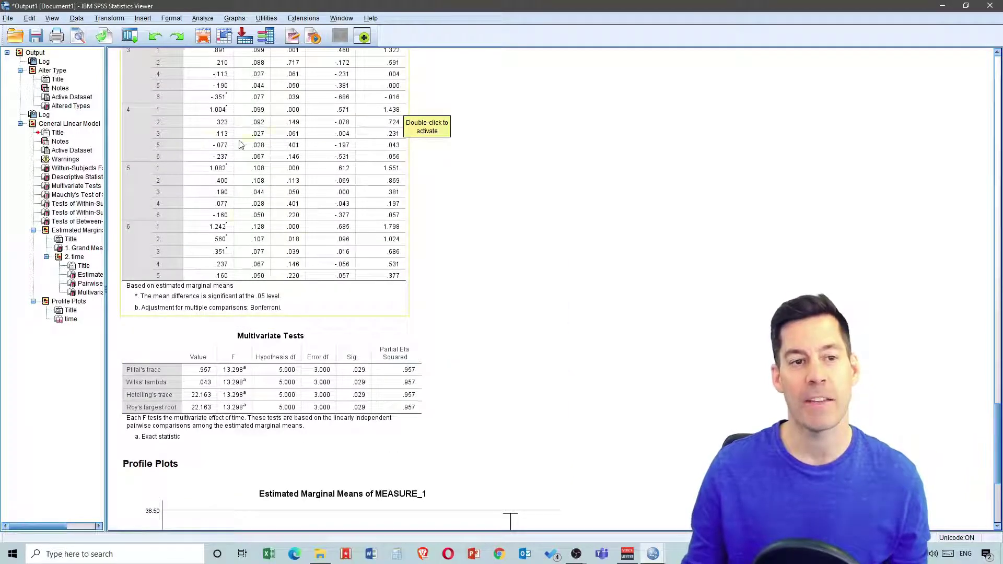
pyautogui.scroll(5, 247, 220)
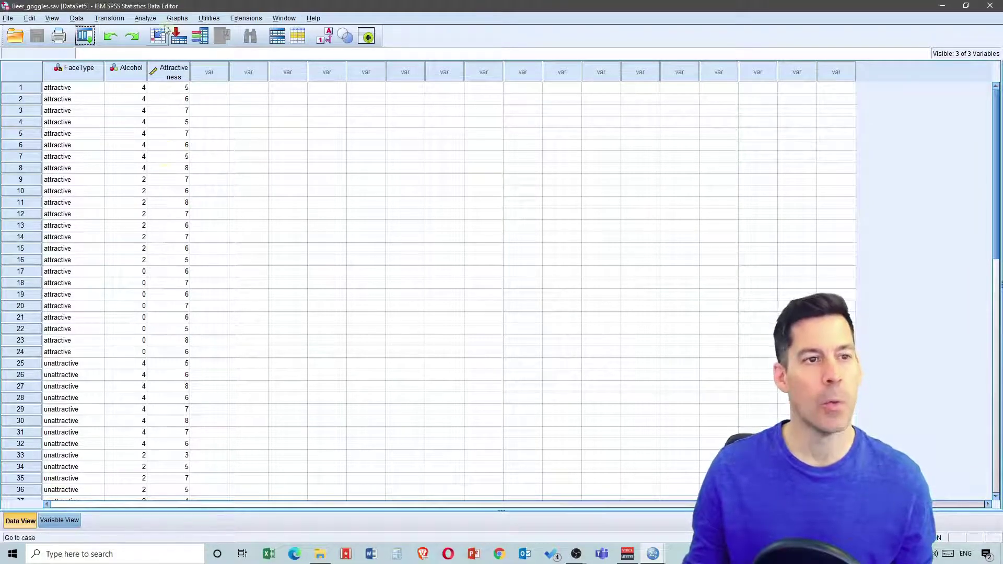
# Set up a General Linear Model Univariate analysis with Attractiveness as dependent variable and FaceType and Alcohol as fixed factors
pyautogui.click(151, 20)
pyautogui.moveTo(223, 97)
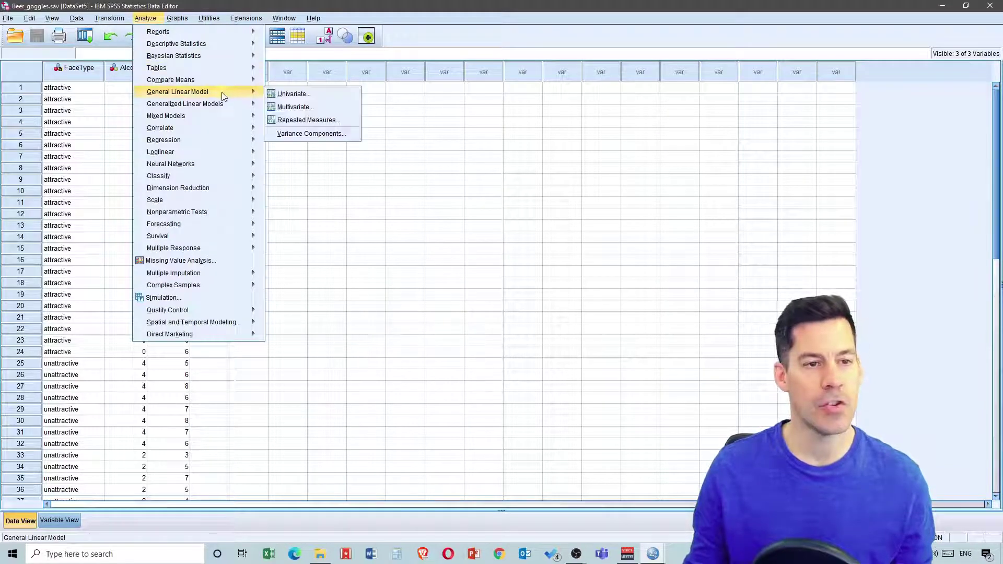
pyautogui.click(291, 95)
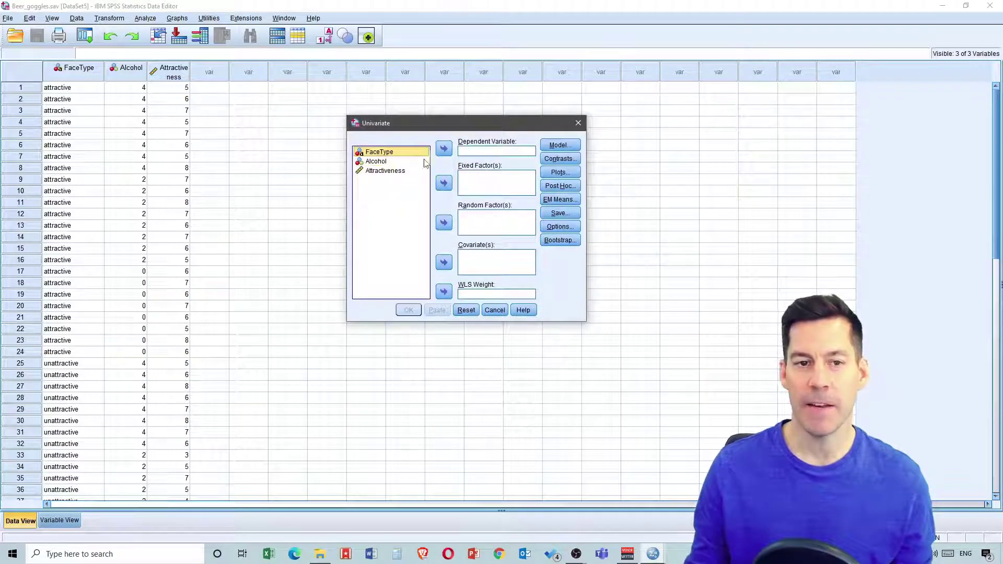
pyautogui.click(392, 171)
pyautogui.click(443, 149)
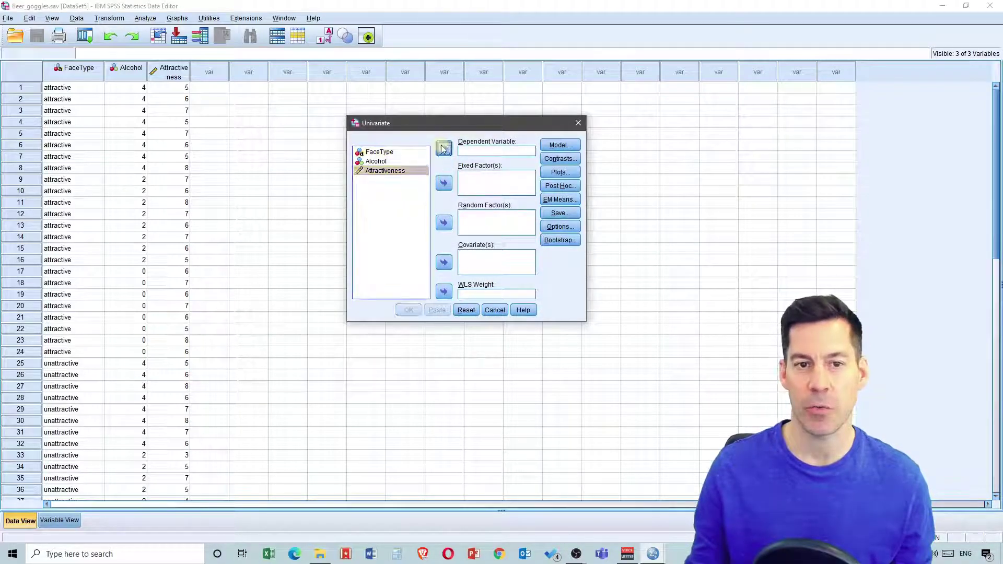
pyautogui.click(382, 153)
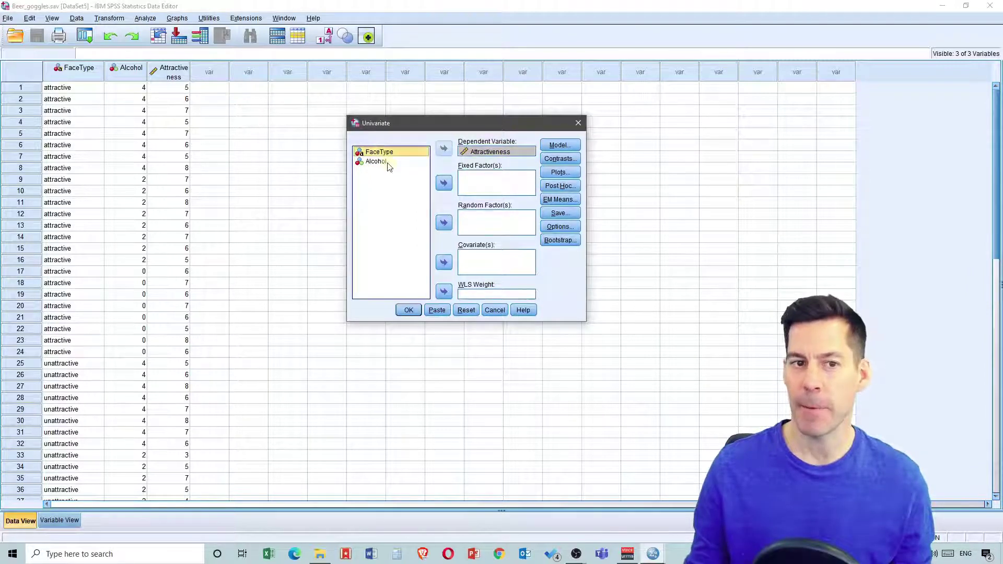
pyautogui.keyDown('shift'); pyautogui.click(384, 162); pyautogui.keyUp('shift')
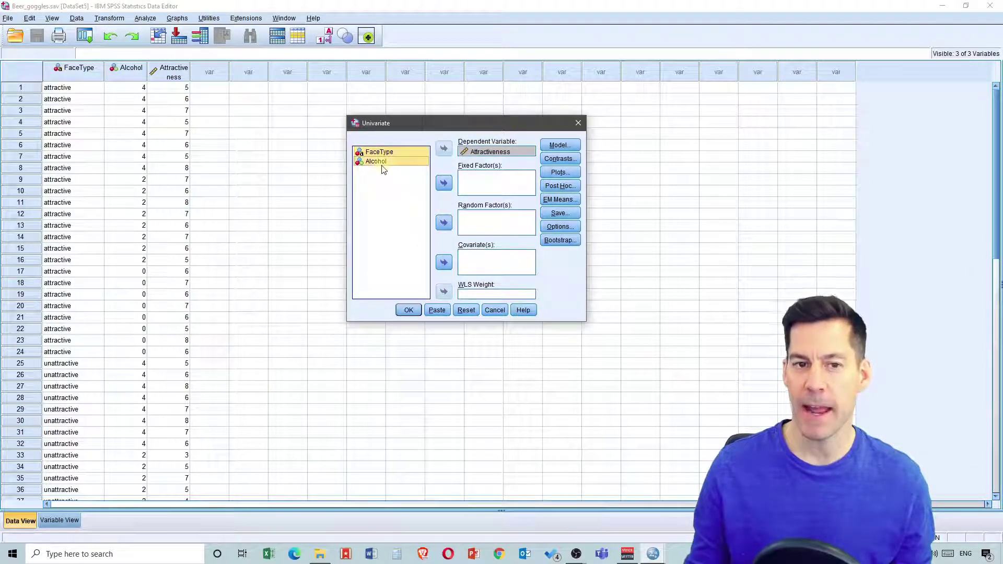
pyautogui.click(444, 184)
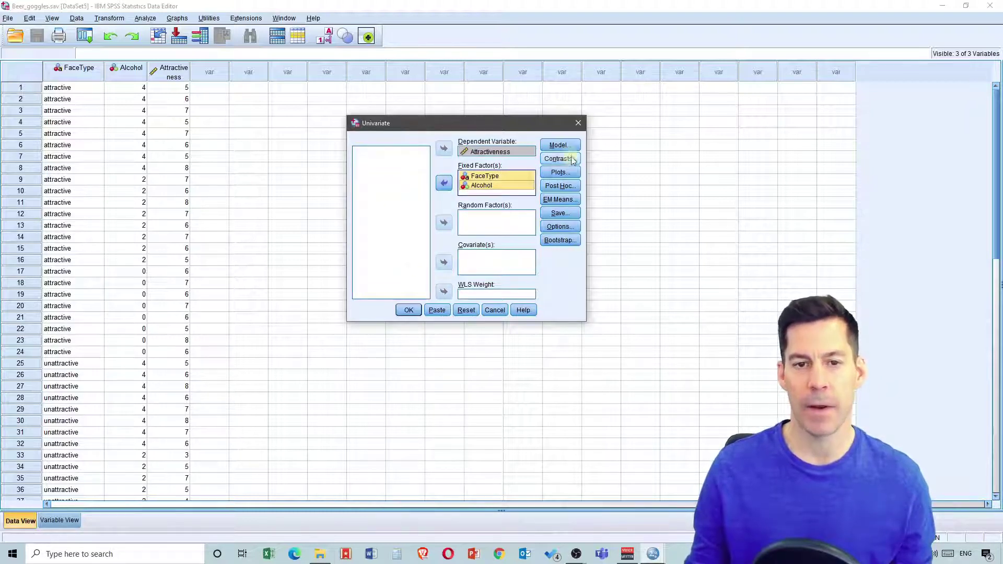
# Add a line-chart profile plot with Alcohol on the horizontal axis, separate lines for FaceType, and error bars included
pyautogui.click(561, 173)
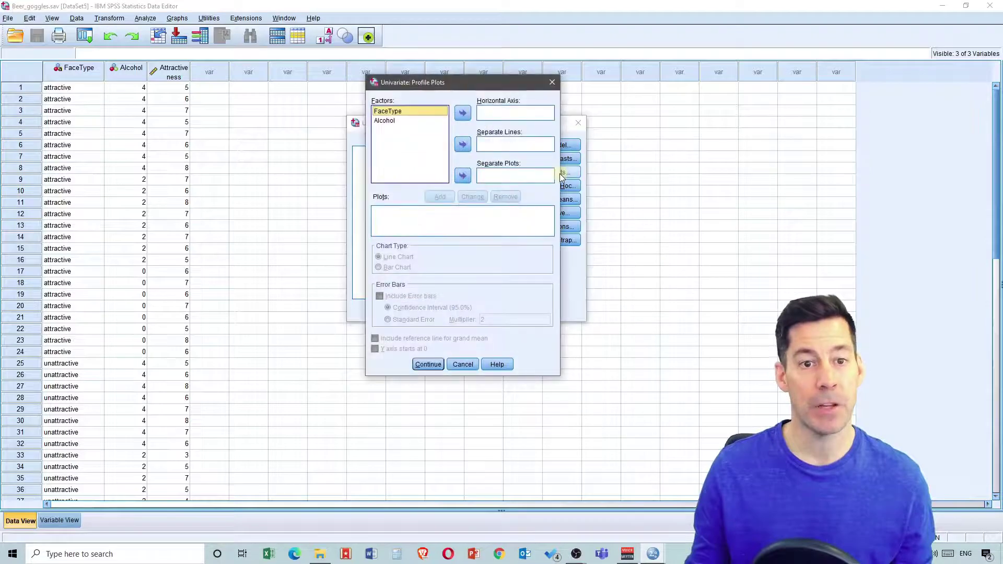
pyautogui.click(392, 121)
pyautogui.click(463, 113)
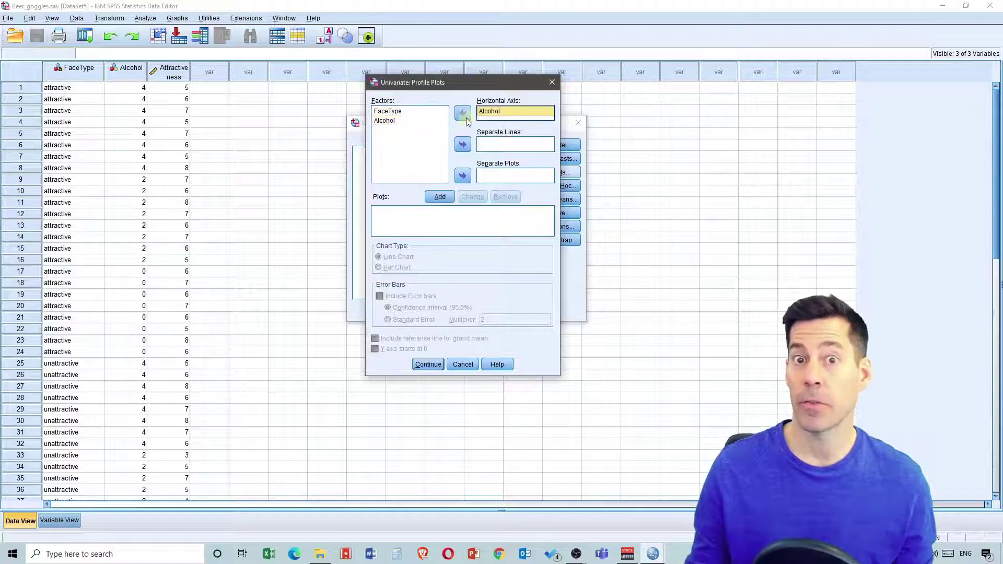
pyautogui.click(400, 111)
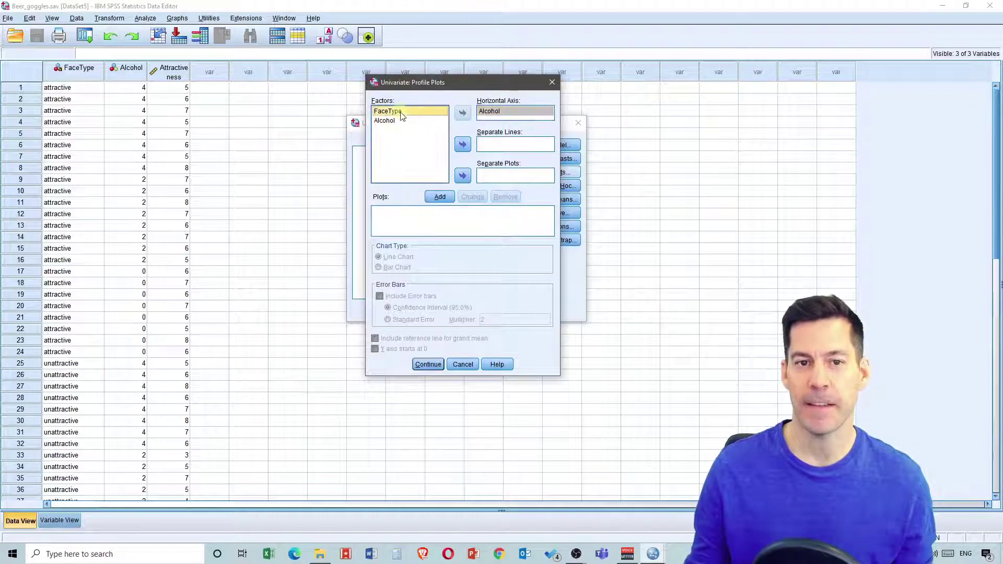
pyautogui.click(463, 145)
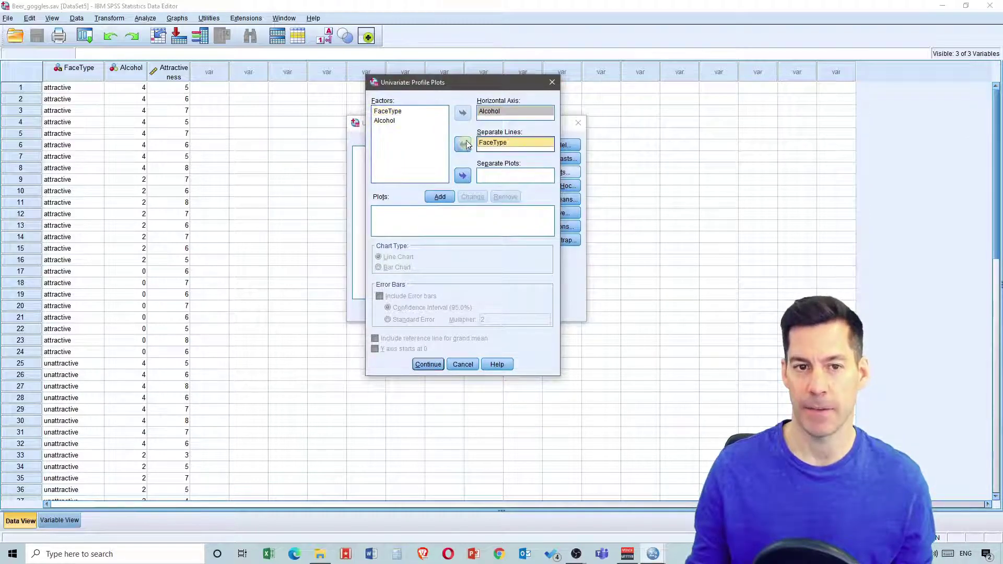
pyautogui.click(440, 197)
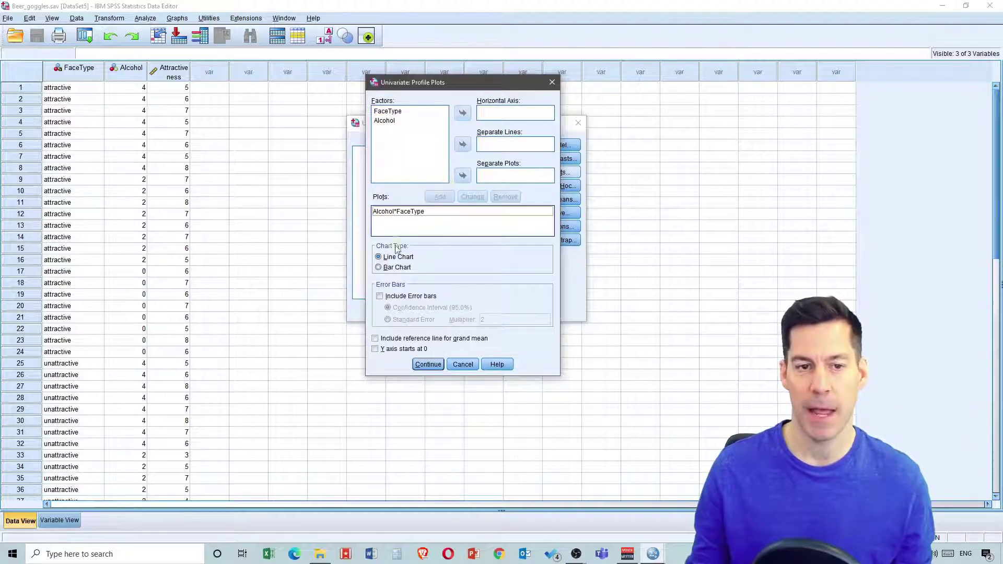
pyautogui.click(380, 296)
pyautogui.click(428, 365)
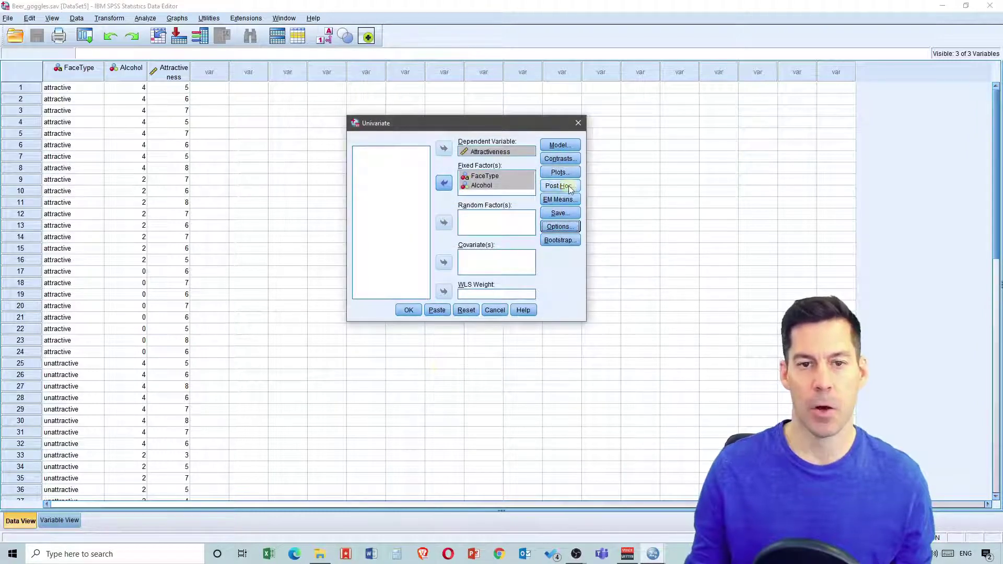
# Request Bonferroni and Tukey post hoc tests for both FaceType and Alcohol
pyautogui.click(569, 188)
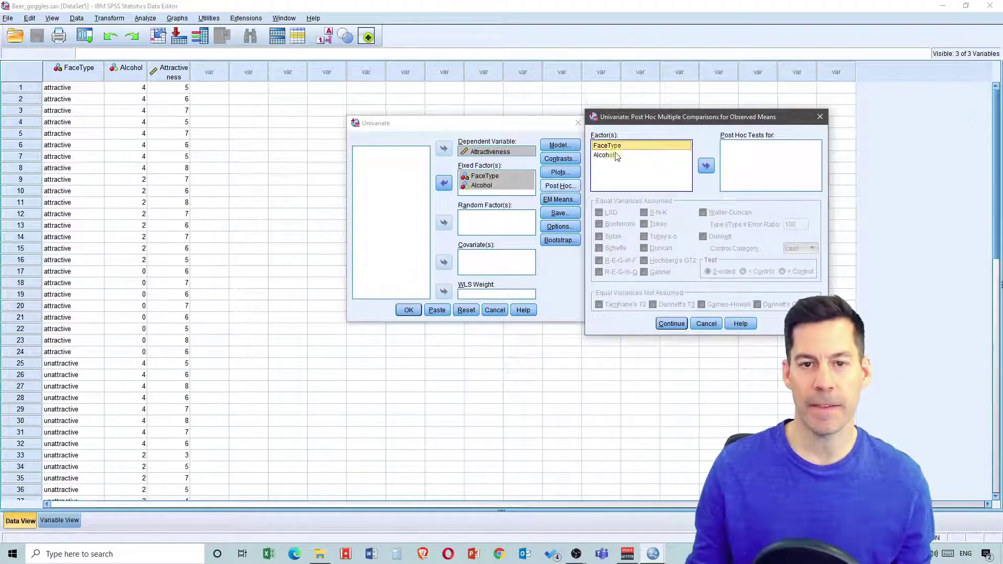
pyautogui.click(613, 156)
pyautogui.click(622, 148)
pyautogui.keyDown('shift'); pyautogui.click(606, 156); pyautogui.keyUp('shift')
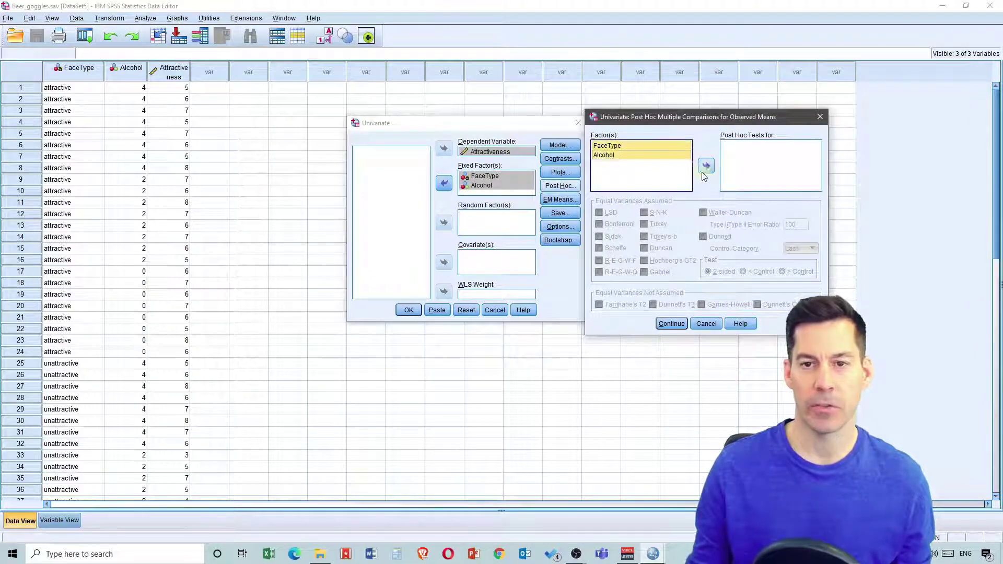
pyautogui.click(707, 167)
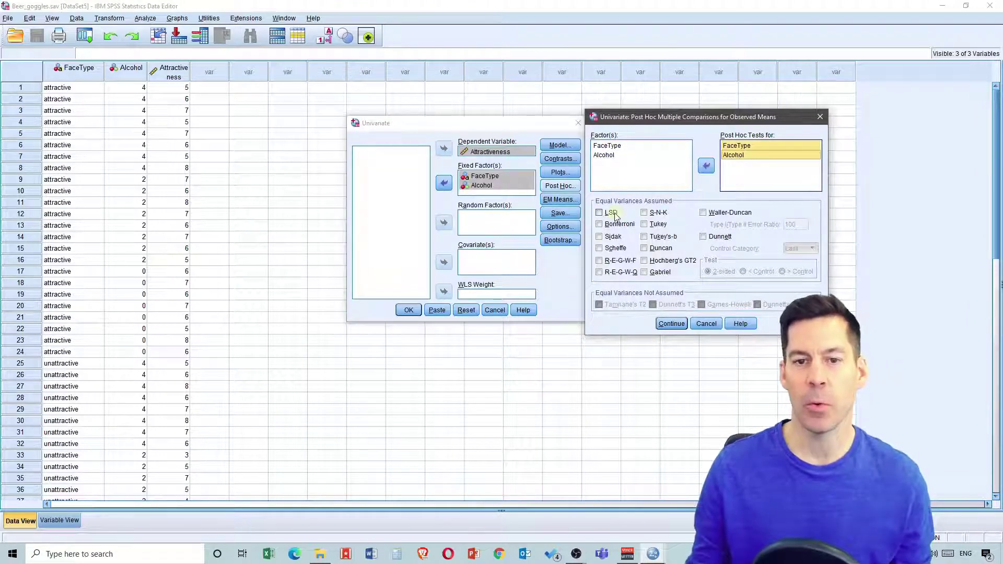
pyautogui.click(600, 224)
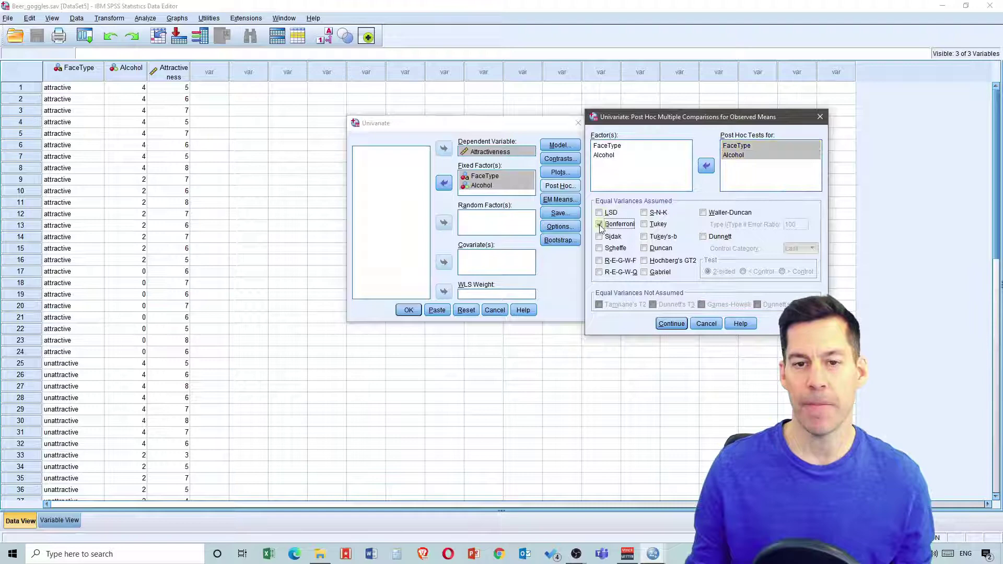
pyautogui.click(646, 226)
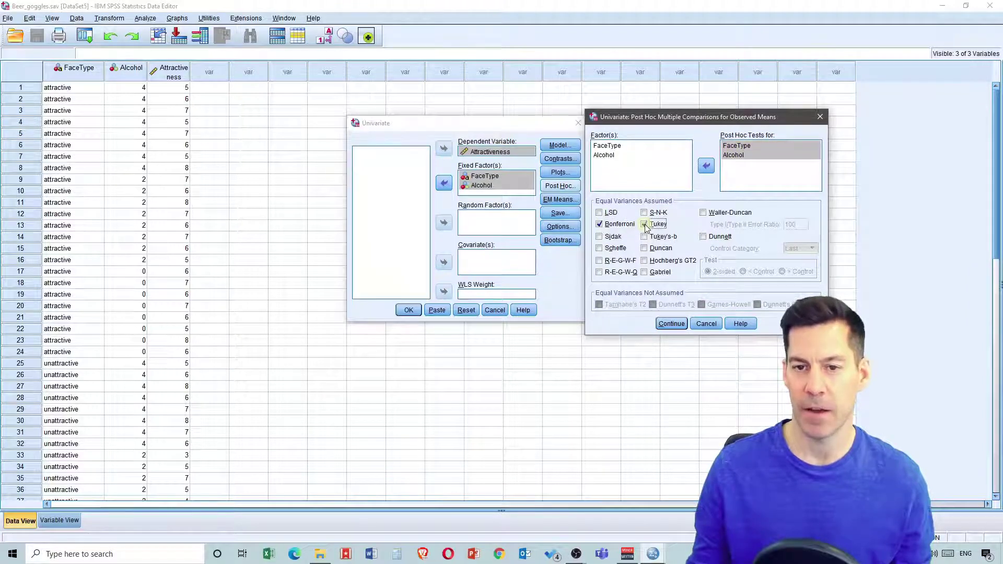
pyautogui.click(672, 324)
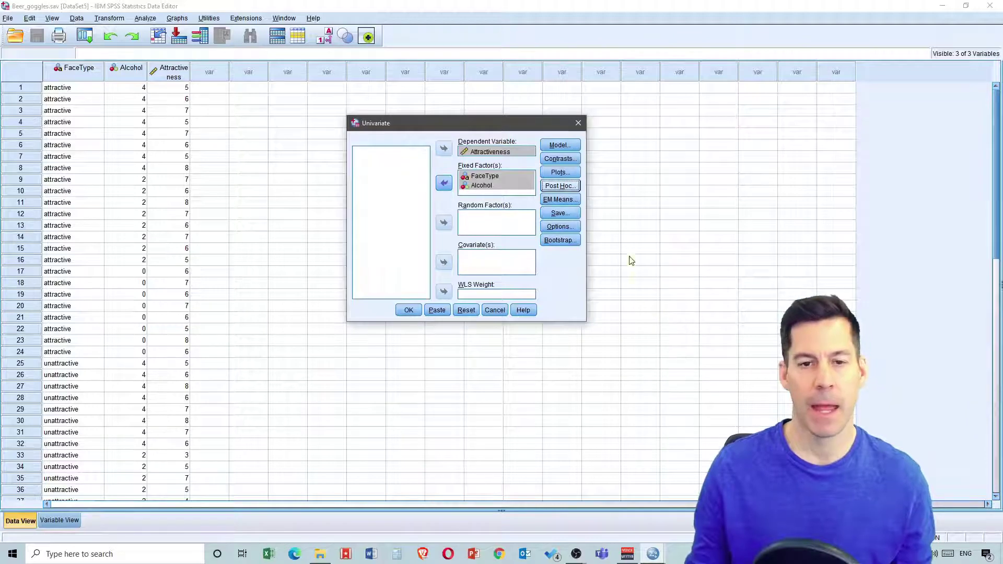
# Display estimated marginal means for (OVERALL), FaceType, Alcohol and FaceType*Alcohol, comparing main effects with the LSD(none) adjustment
pyautogui.click(572, 201)
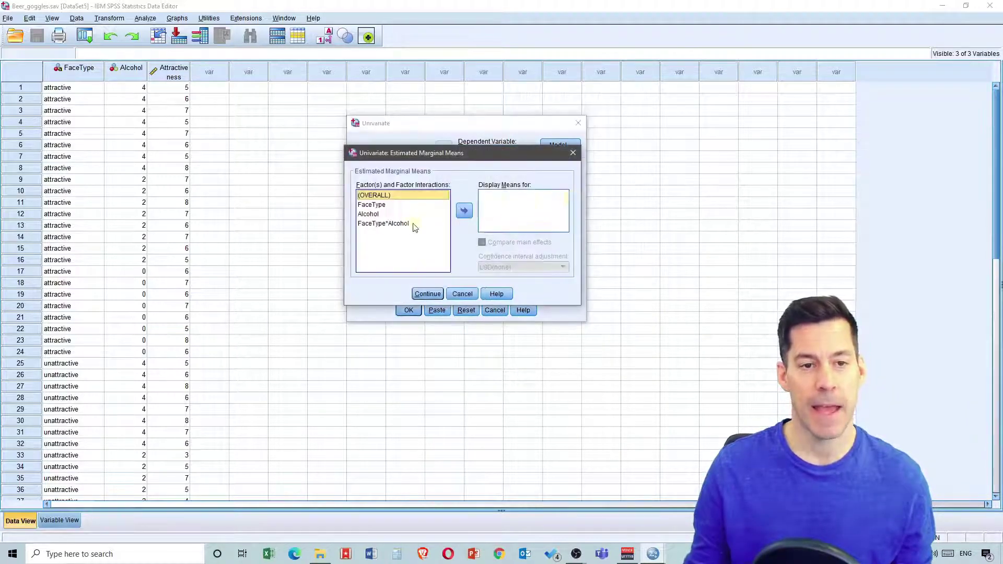
pyautogui.keyDown('shift'); pyautogui.click(387, 226); pyautogui.keyUp('shift')
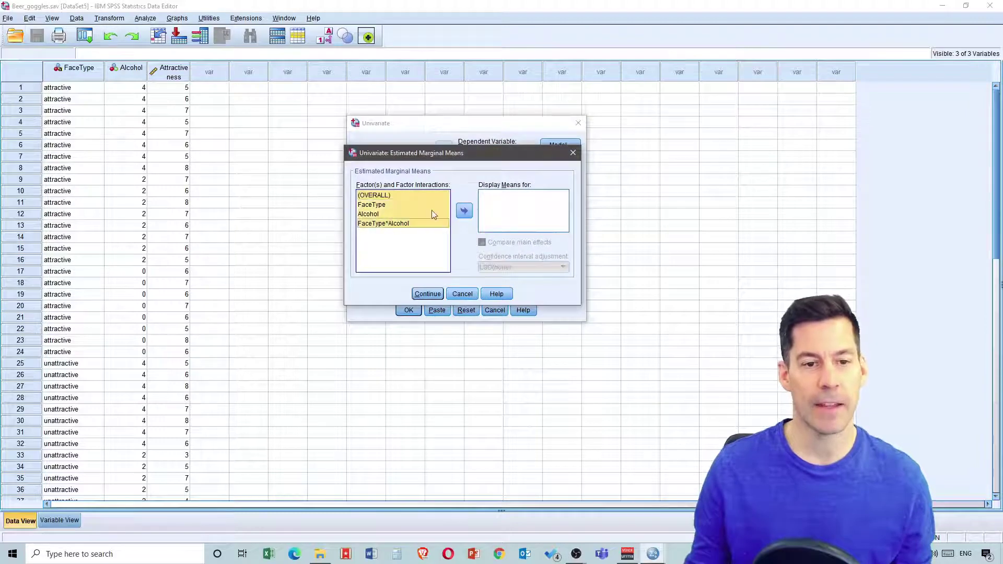
pyautogui.click(464, 212)
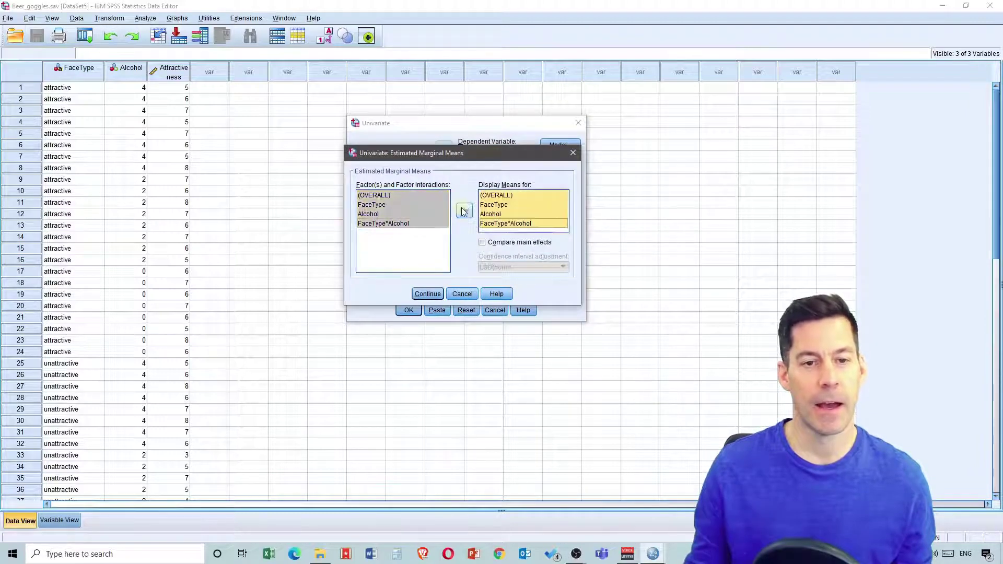
pyautogui.click(482, 244)
pyautogui.click(515, 268)
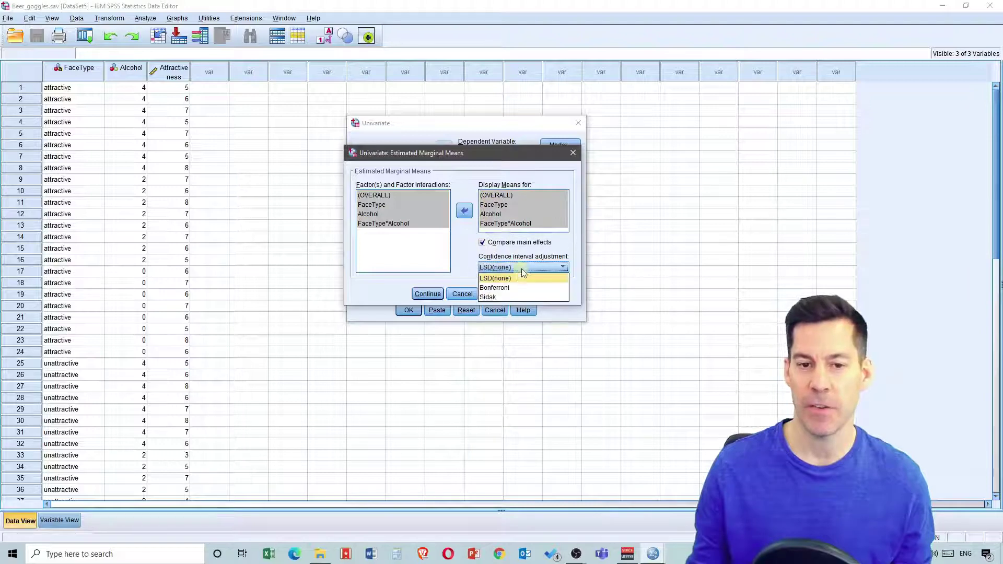
pyautogui.click(503, 281)
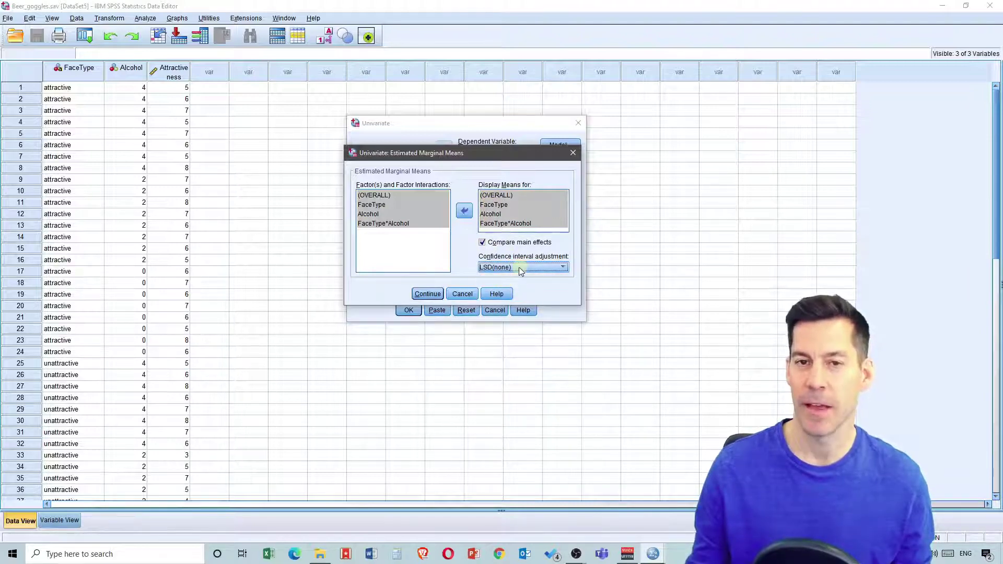
pyautogui.click(438, 295)
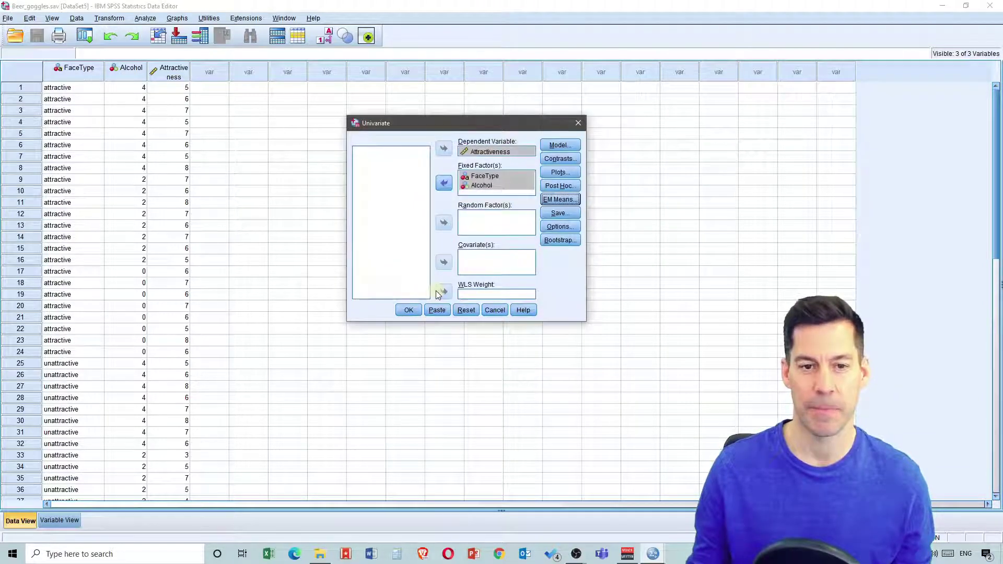
# Request descriptive statistics, estimates of effect size and homogeneity tests, and run the univariate analysis
pyautogui.click(560, 227)
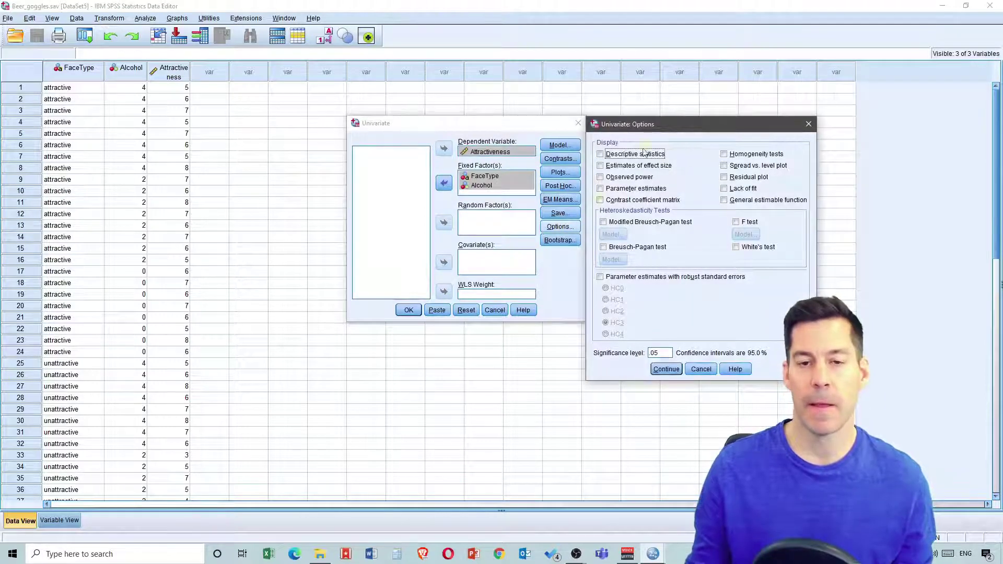
pyautogui.click(601, 155)
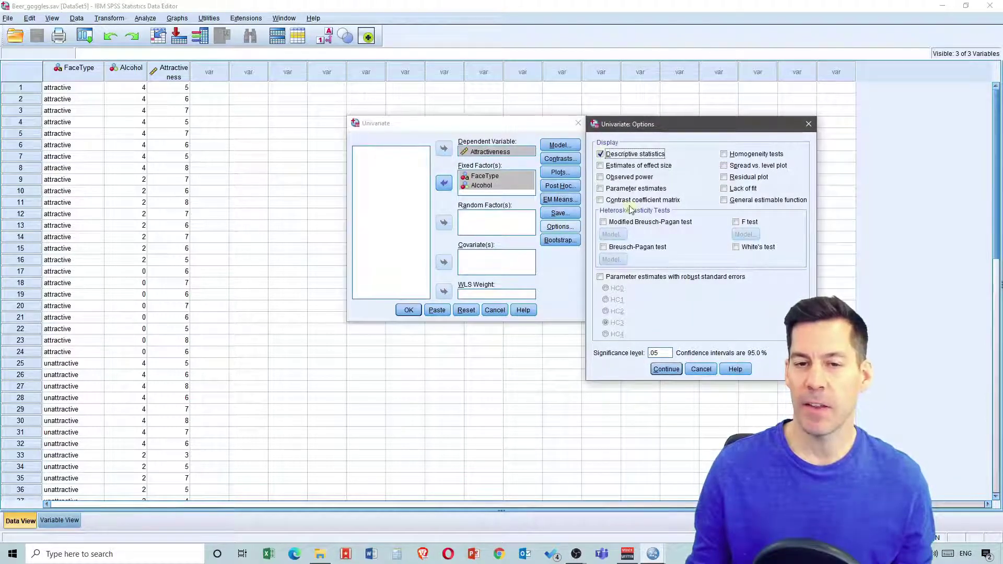
pyautogui.click(601, 165)
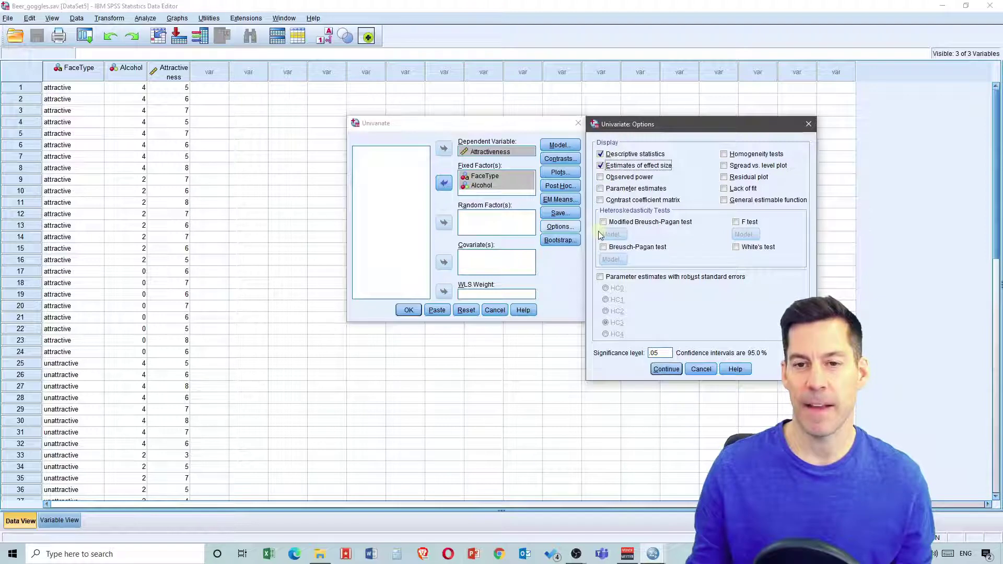
pyautogui.click(724, 154)
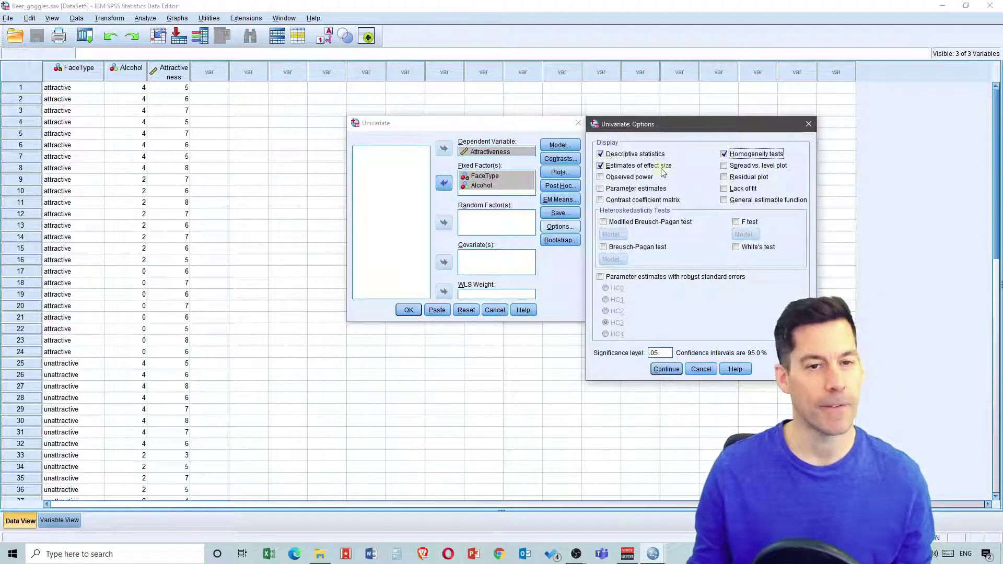
pyautogui.click(672, 370)
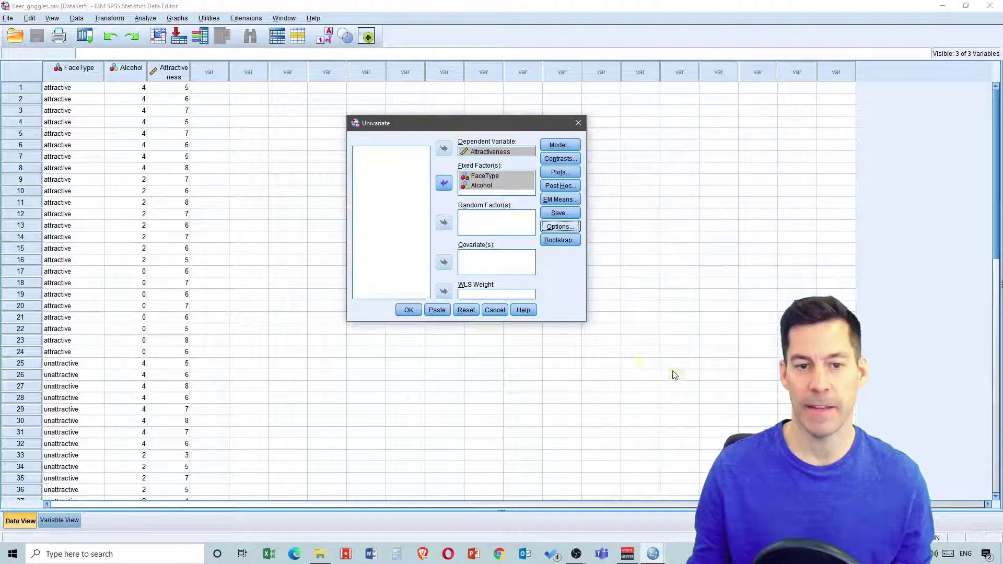
pyautogui.click(410, 310)
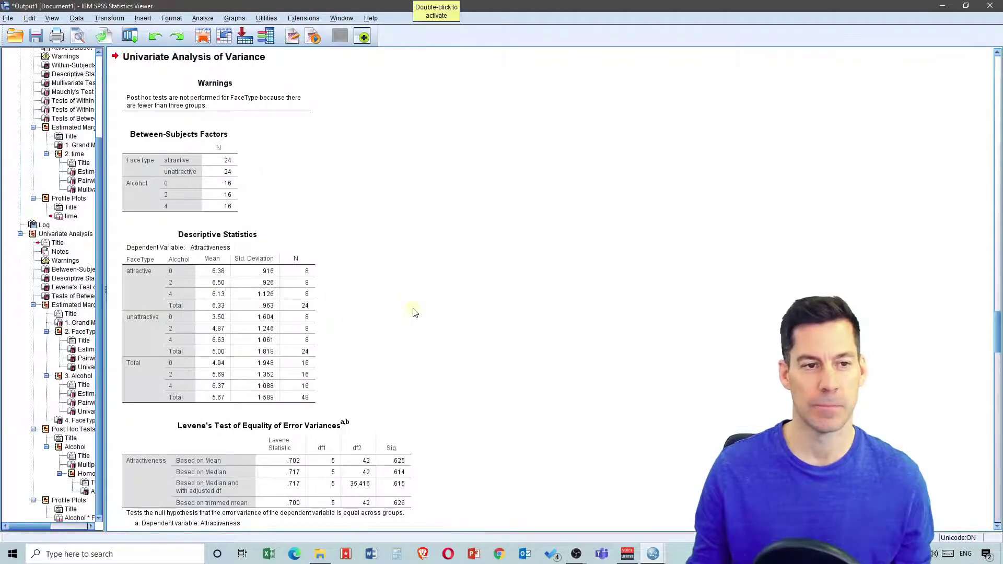
# Examine the univariate output's descriptive statistics, Levene's test of equality of error variances and tests of between-subjects effects
pyautogui.scroll(-3, 411, 168)
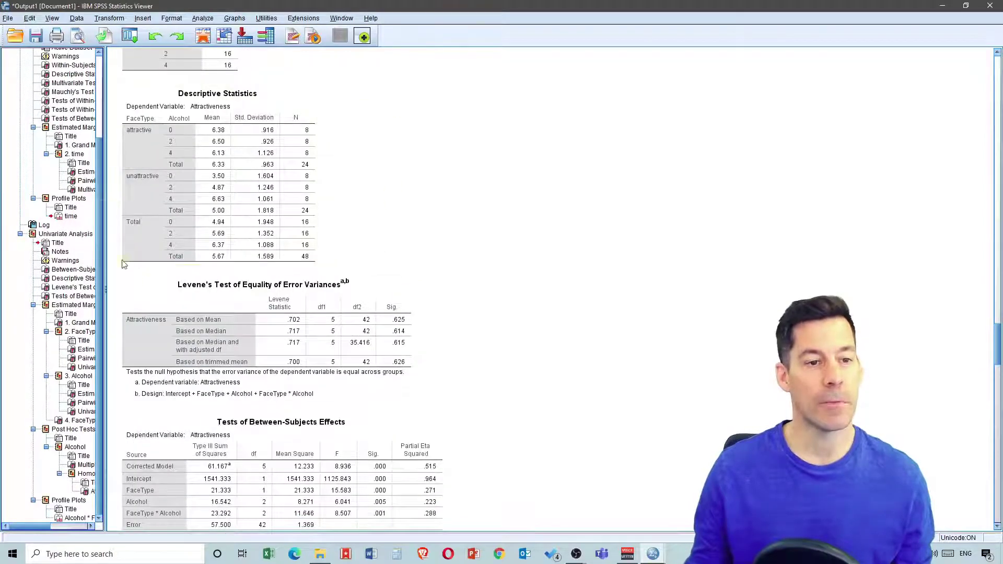
pyautogui.scroll(-4, 497, 190)
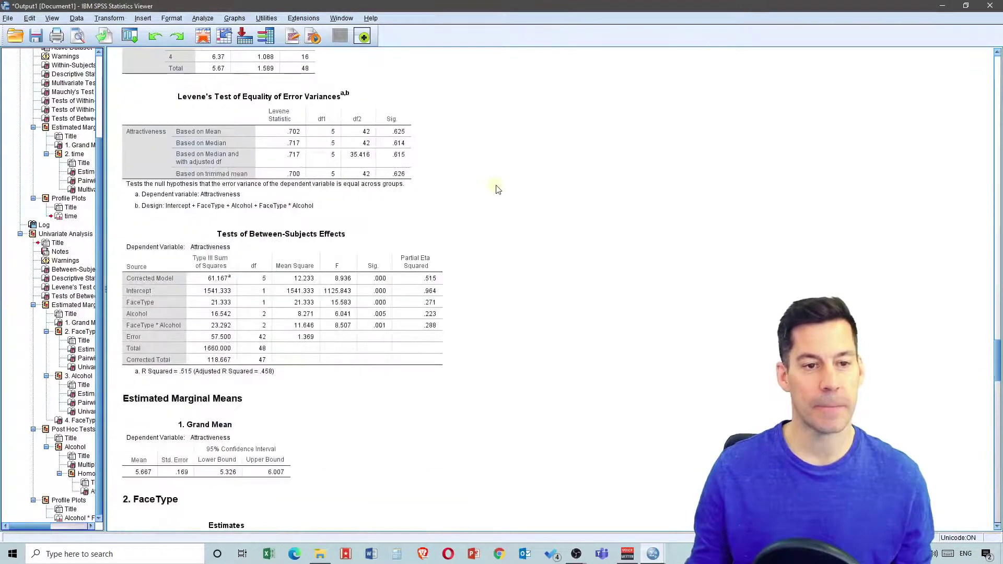
pyautogui.click(413, 191)
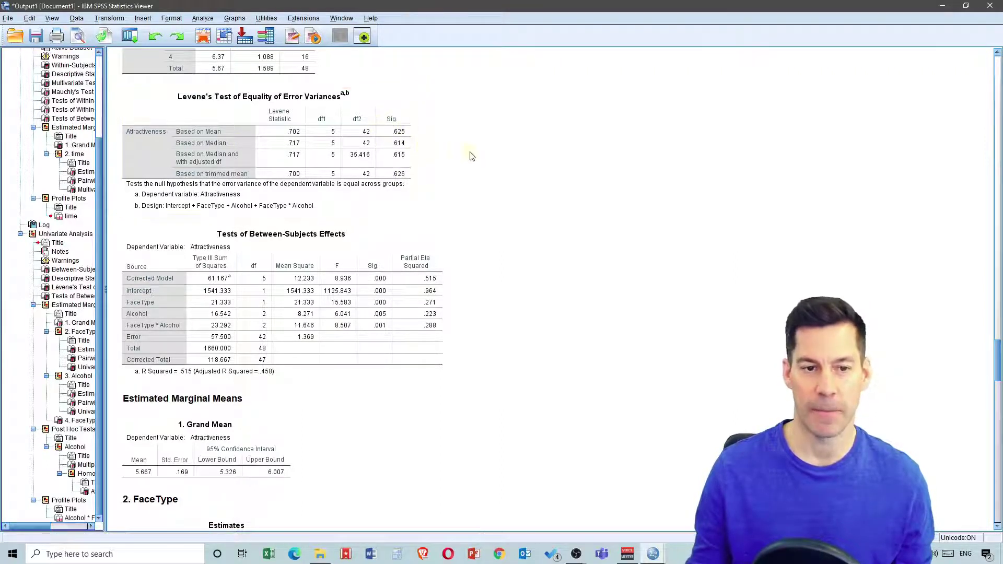
pyautogui.scroll(-5, 471, 156)
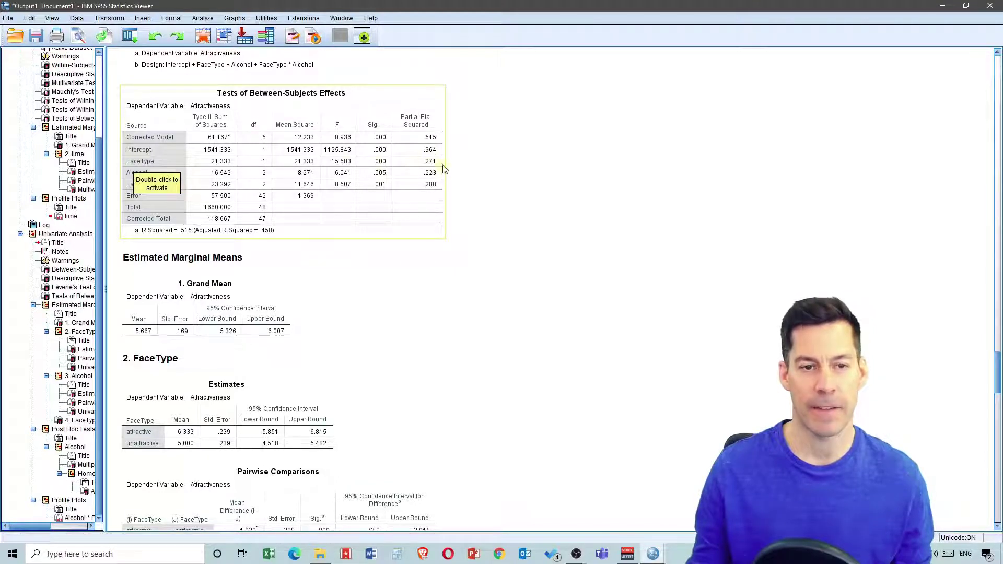
pyautogui.click(261, 287)
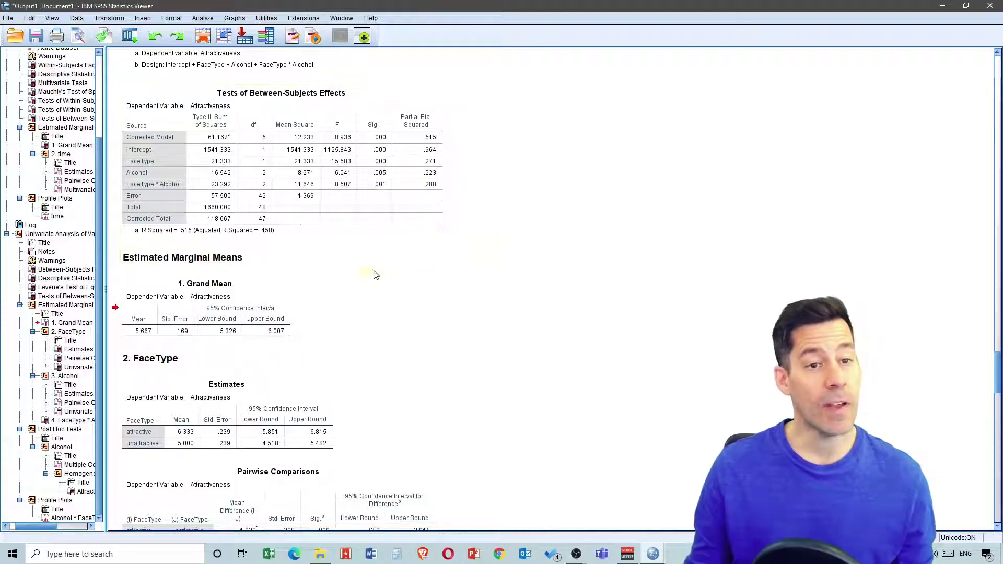
# Review the estimated marginal means and pairwise comparisons for FaceType and Alcohol, and the FaceType * Alcohol means
pyautogui.scroll(-3, 523, 168)
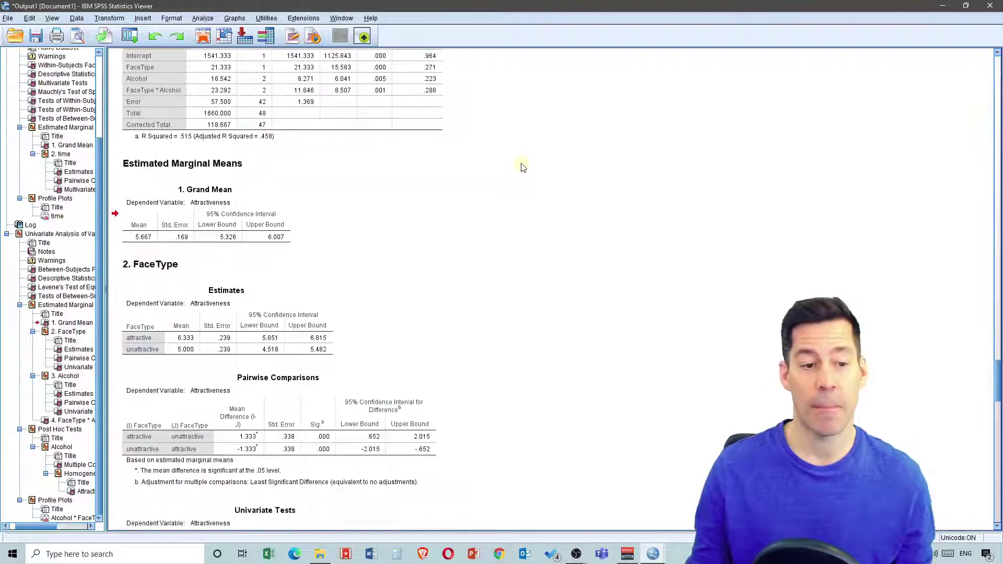
pyautogui.scroll(-3, 522, 167)
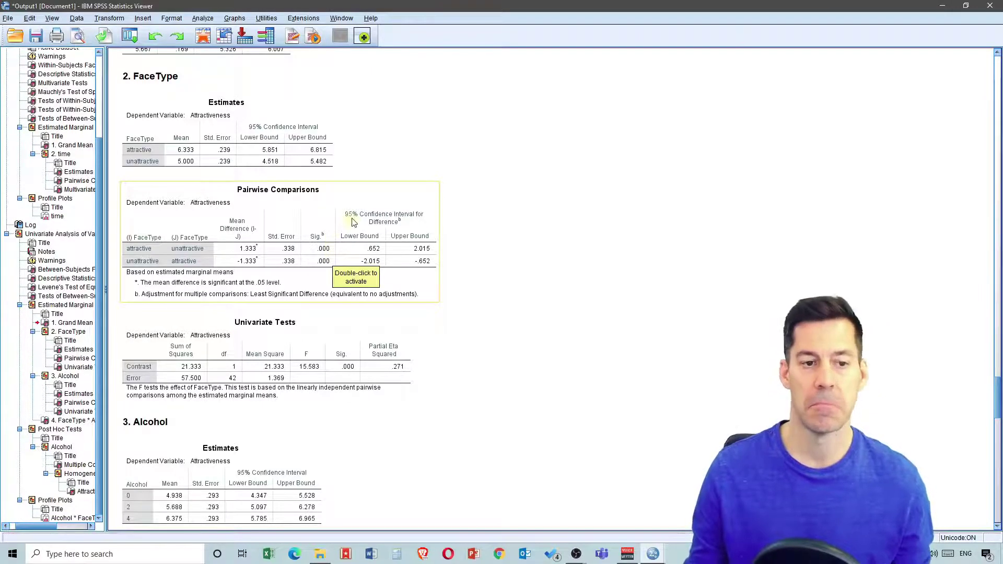
pyautogui.scroll(-5, 335, 256)
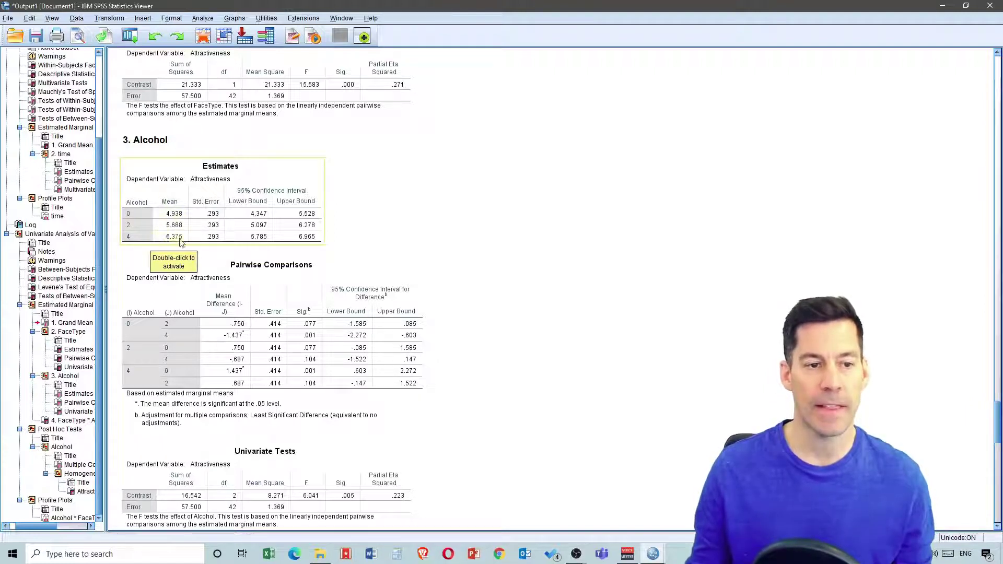
pyautogui.scroll(-2, 241, 209)
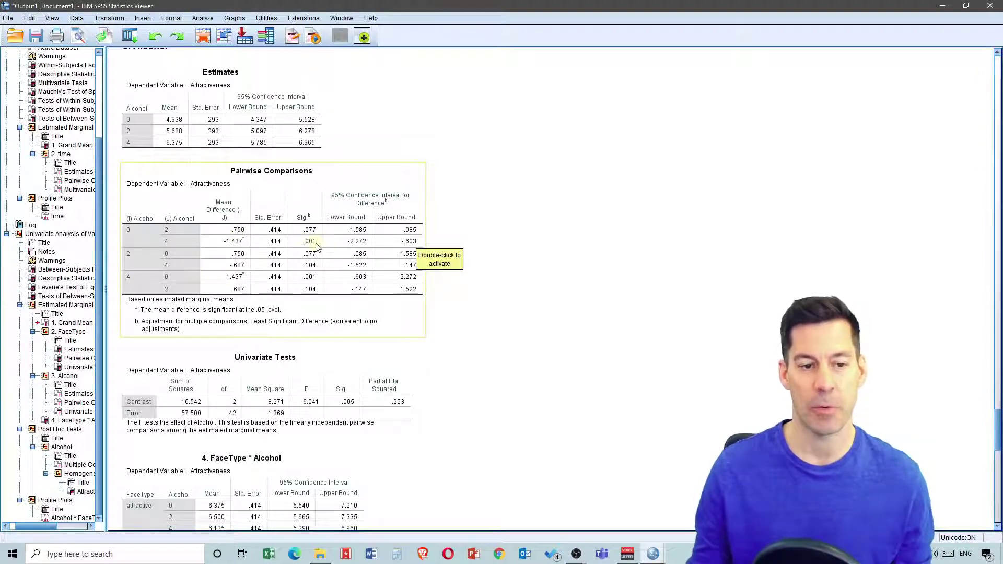
pyautogui.scroll(-10, 502, 201)
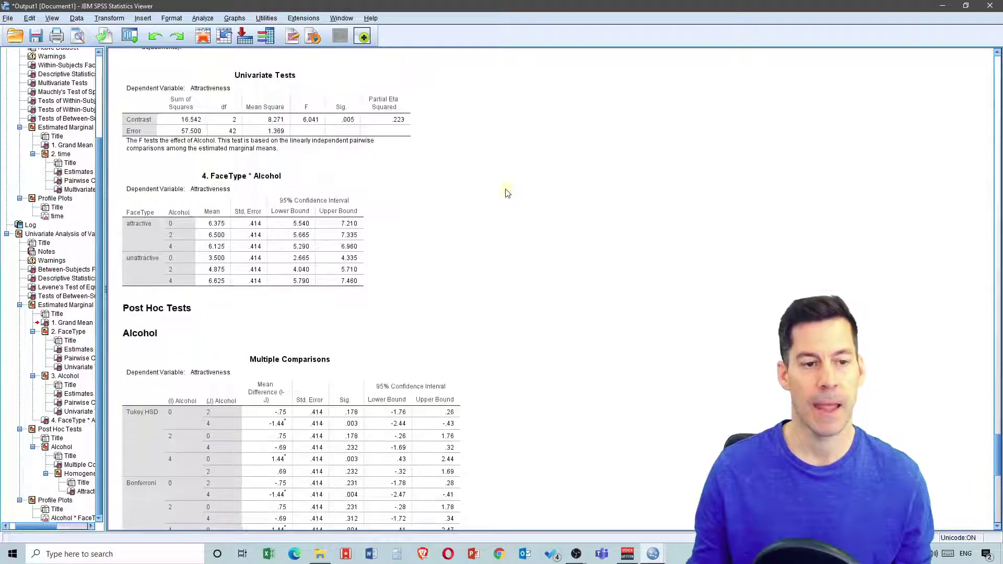
# Review the Tukey HSD and Bonferroni post hoc comparisons for Alcohol, the homogeneous subsets and the rest of the output
pyautogui.scroll(-2, 429, 188)
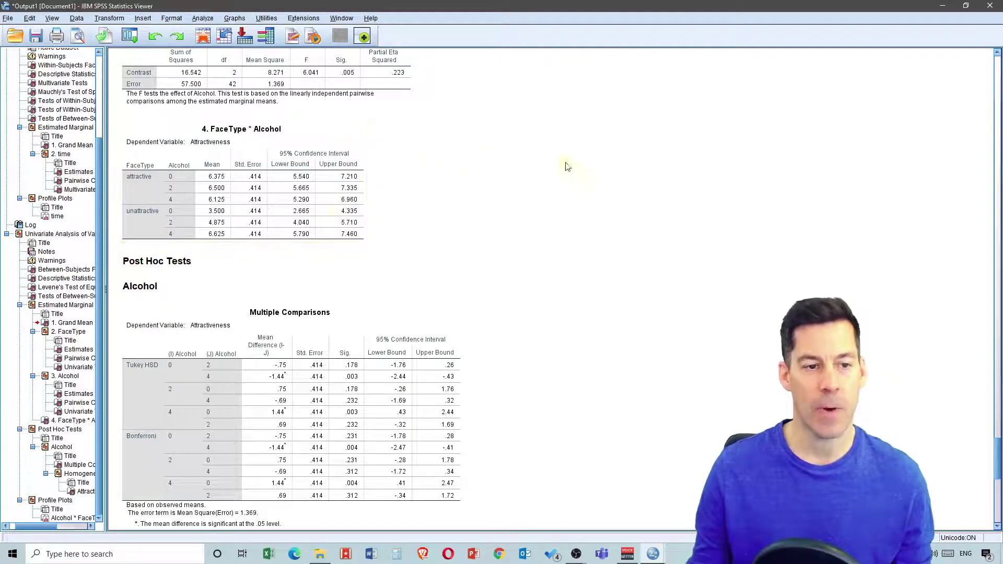
pyautogui.scroll(-3, 601, 175)
pyautogui.scroll(2, 405, 163)
pyautogui.scroll(-1, 457, 173)
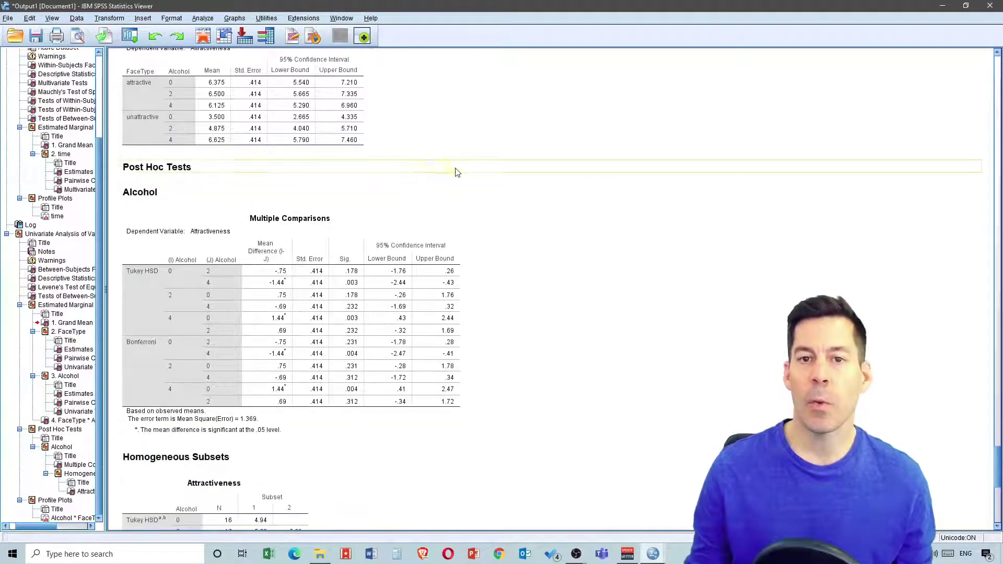
pyautogui.scroll(-2, 470, 176)
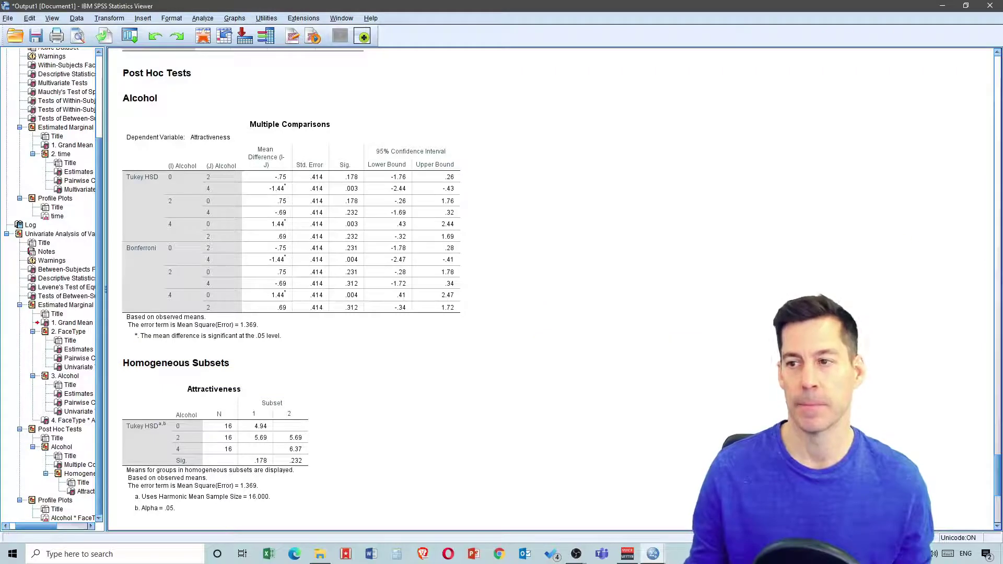
pyautogui.scroll(-10, 523, 295)
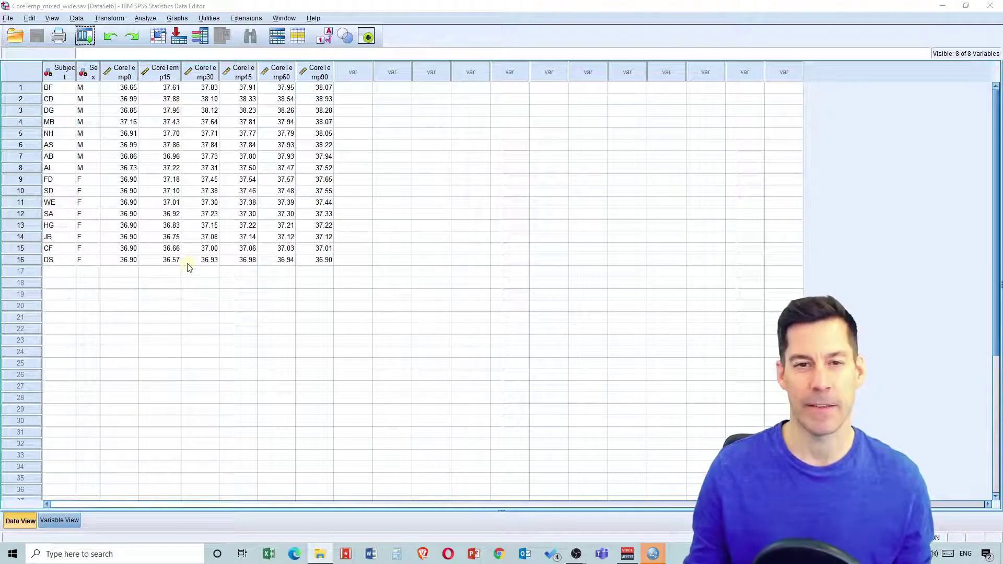
# Start a General Linear Model Repeated Measures analysis on the CoreTemp_mixed_wide data with a within-subject factor named time with 6 levels
pyautogui.click(151, 20)
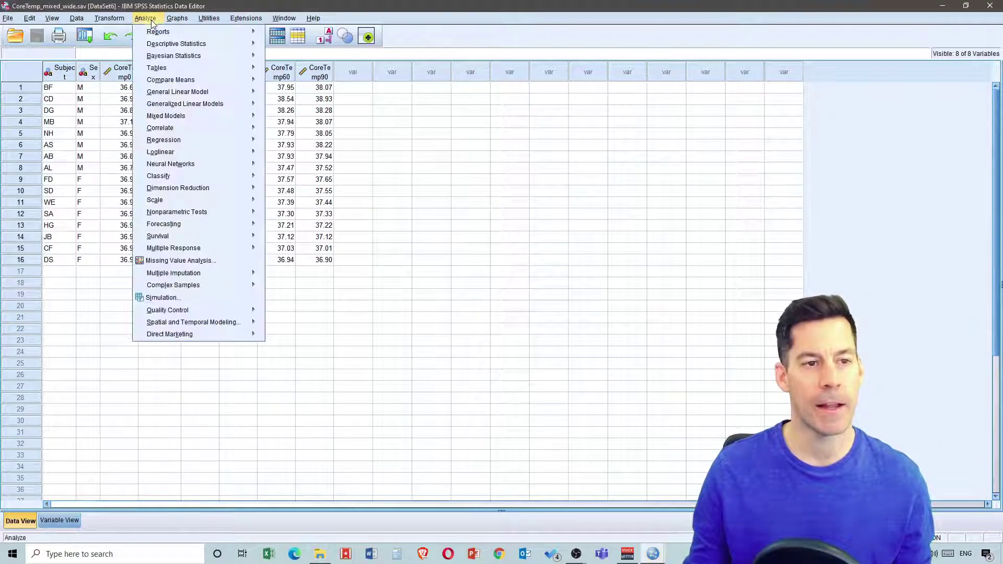
pyautogui.moveTo(195, 93)
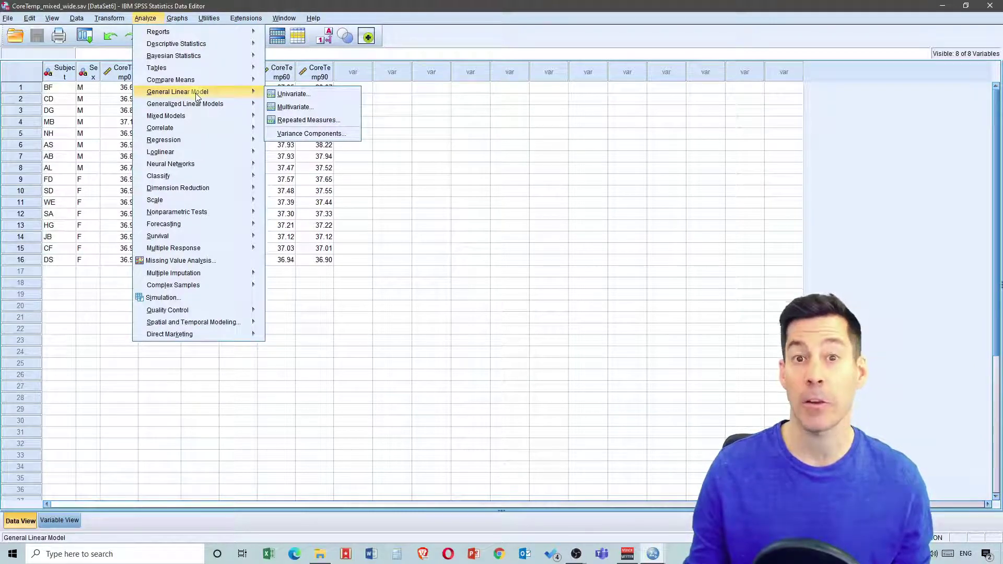
pyautogui.click(301, 121)
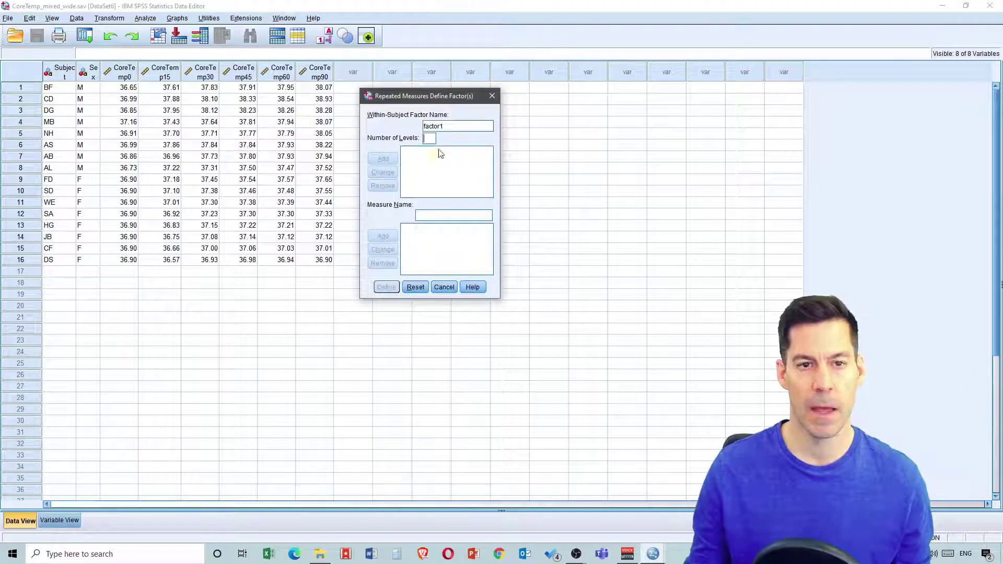
pyautogui.moveTo(459, 128); pyautogui.dragTo(404, 127)
pyautogui.write('time')
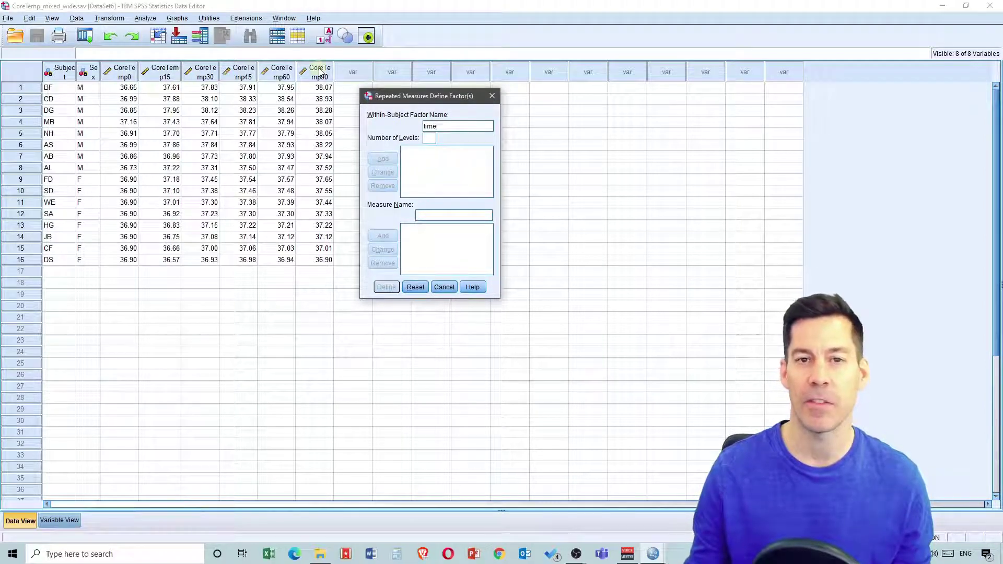
pyautogui.click(430, 139)
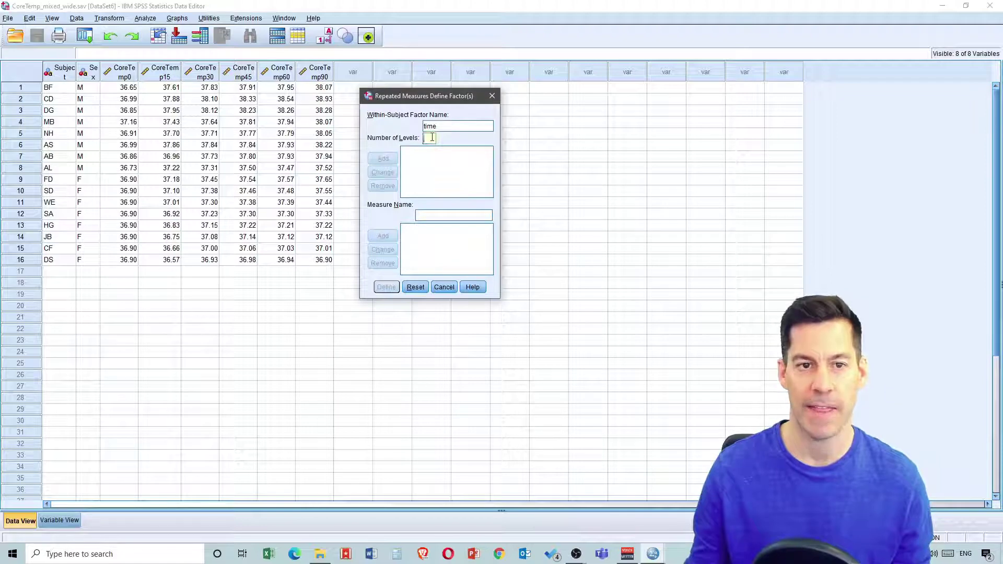
pyautogui.write('6')
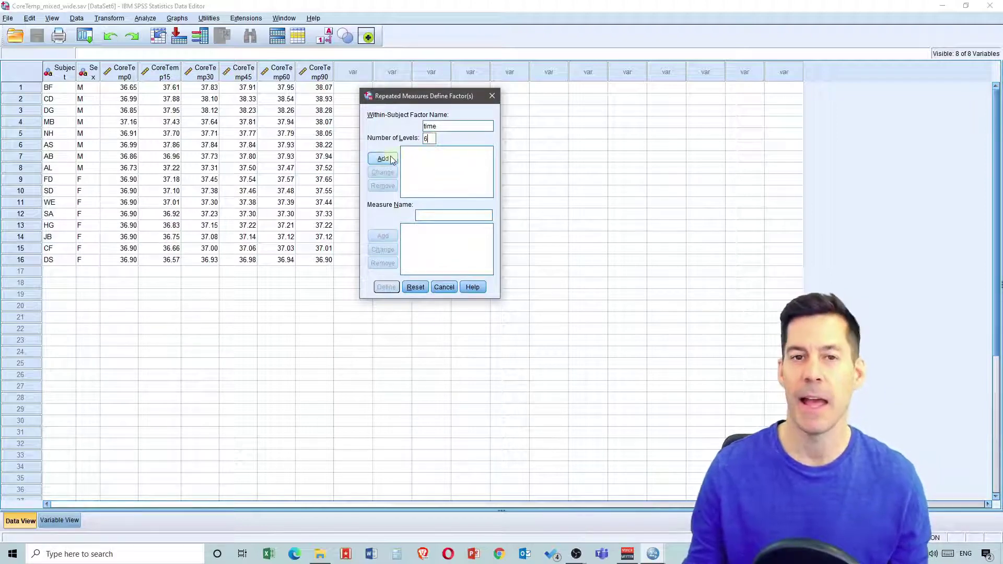
pyautogui.click(393, 159)
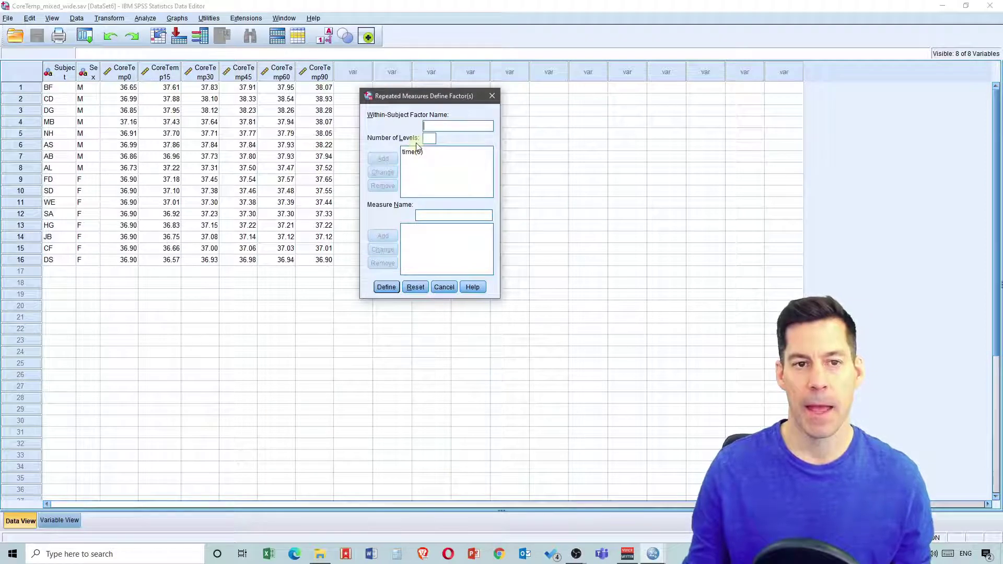
pyautogui.click(386, 288)
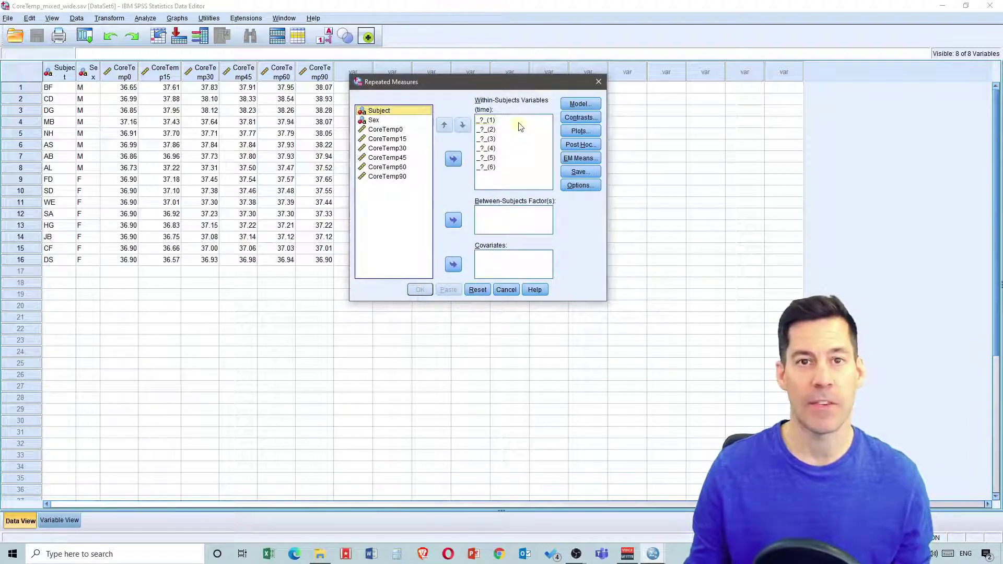
# Assign CoreTemp0 through CoreTemp90 as the within-subjects variables for time and Sex as the between-subjects factor
pyautogui.click(387, 129)
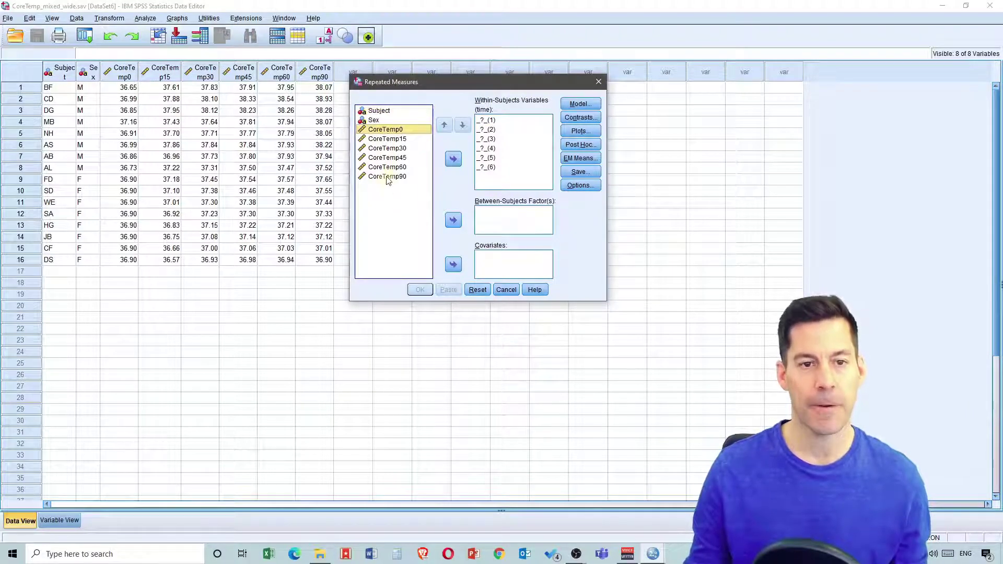
pyautogui.keyDown('shift'); pyautogui.click(387, 177); pyautogui.keyUp('shift')
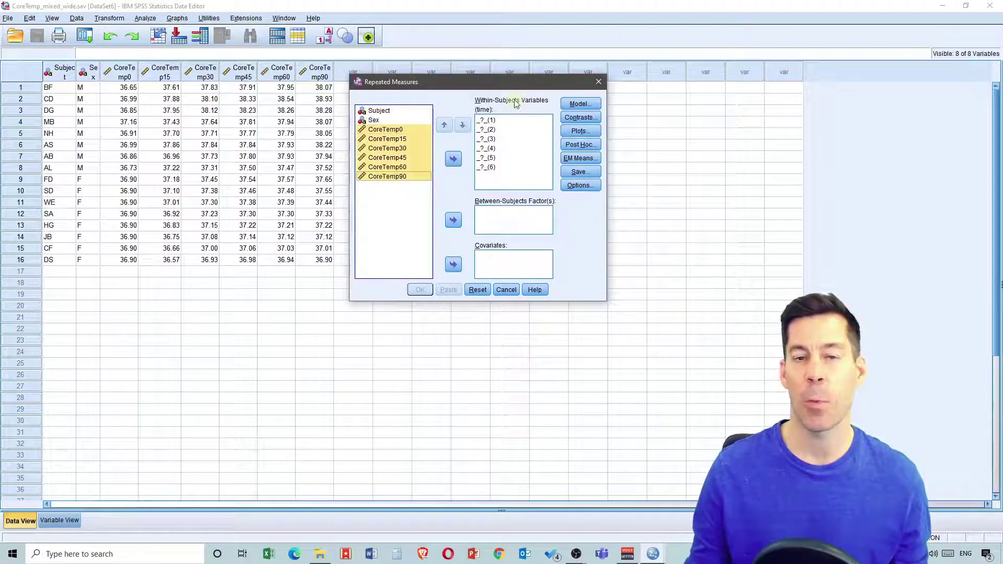
pyautogui.click(454, 160)
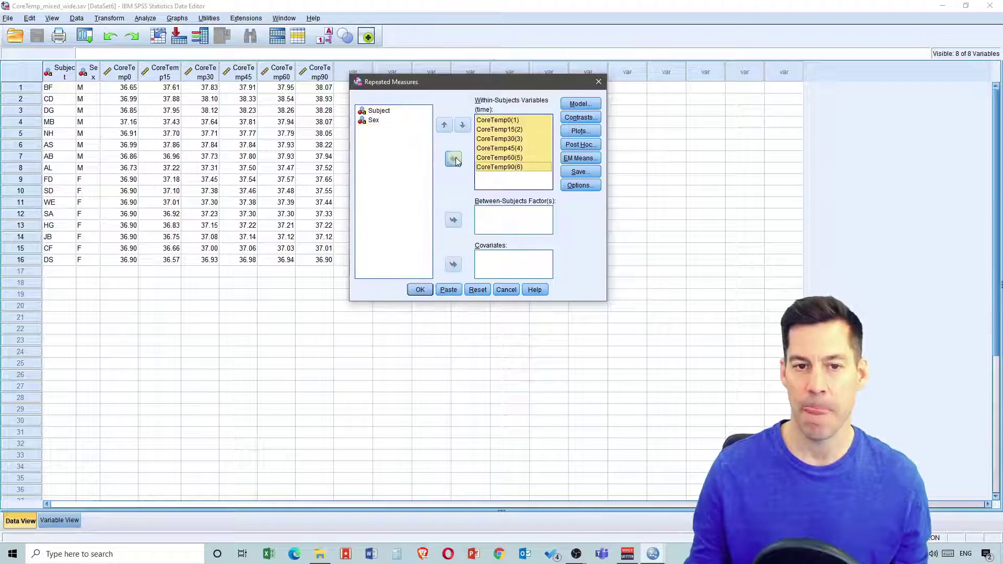
pyautogui.click(375, 122)
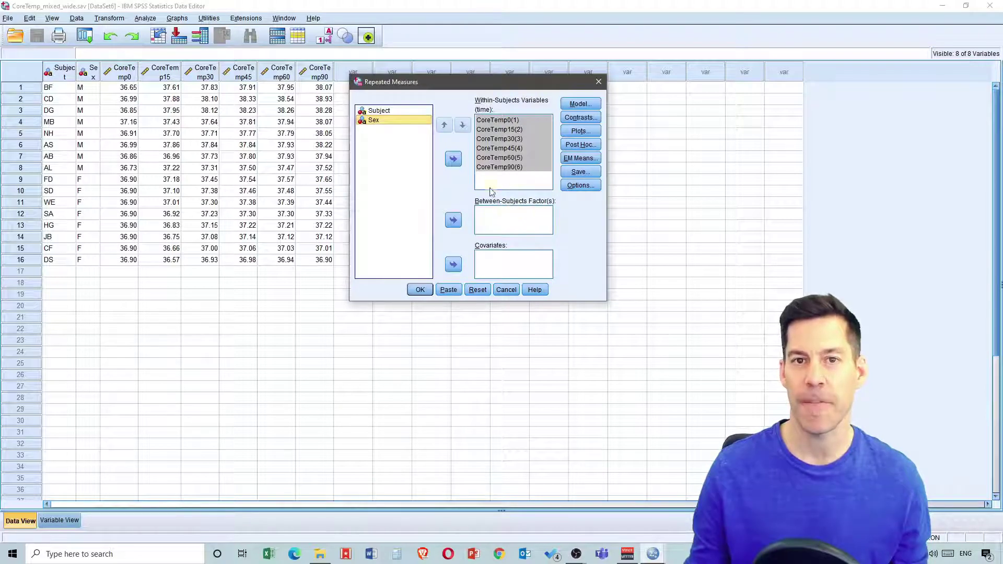
pyautogui.click(451, 225)
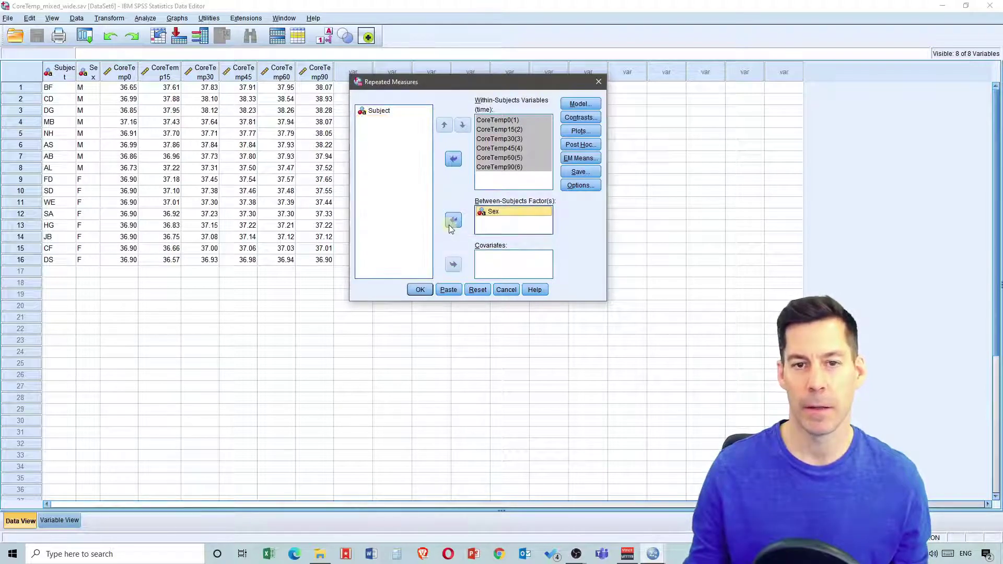
# Add a time*Sex line profile plot with time on the horizontal axis, separate lines for Sex, and error bars
pyautogui.click(581, 130)
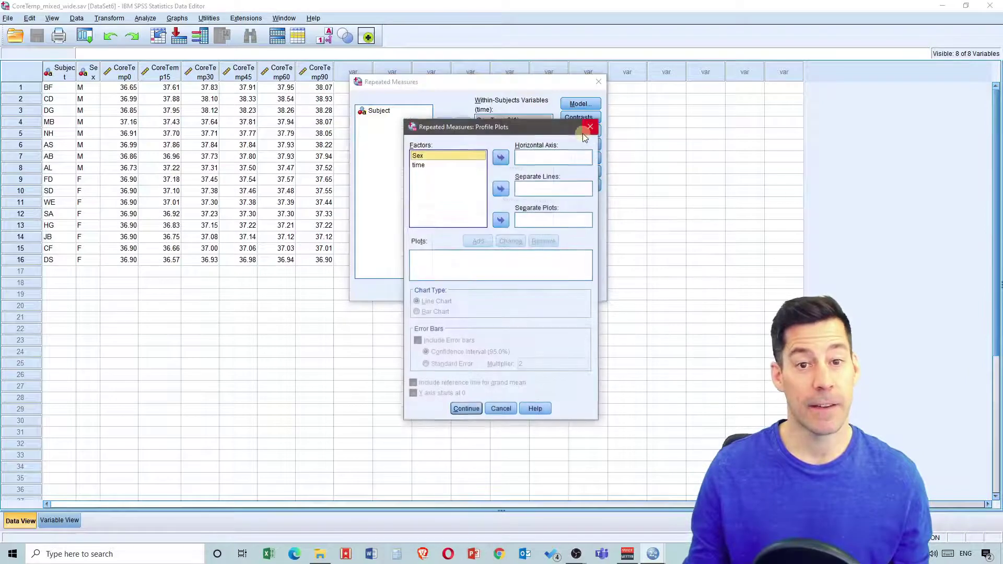
pyautogui.click(438, 165)
pyautogui.click(500, 157)
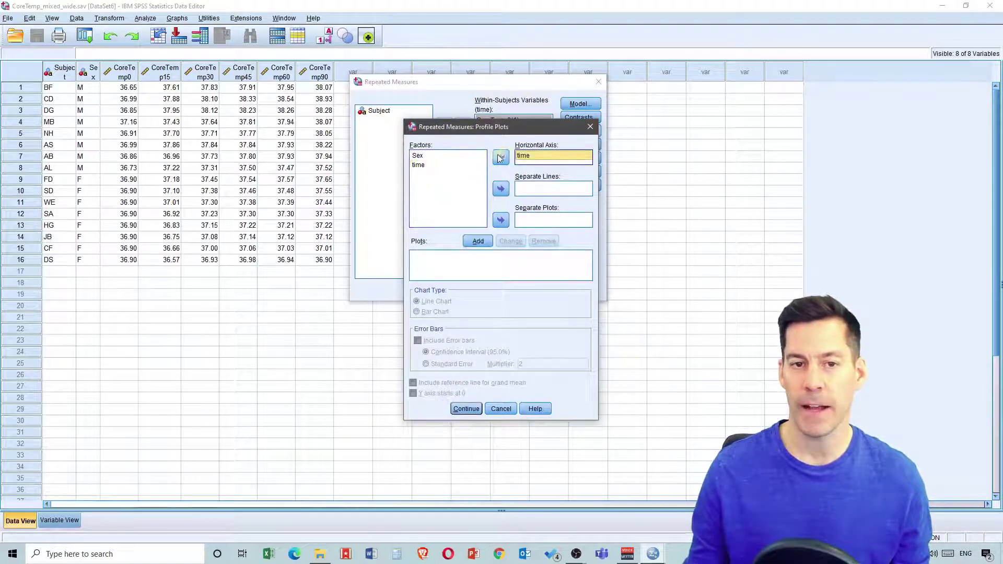
pyautogui.click(419, 155)
pyautogui.click(501, 190)
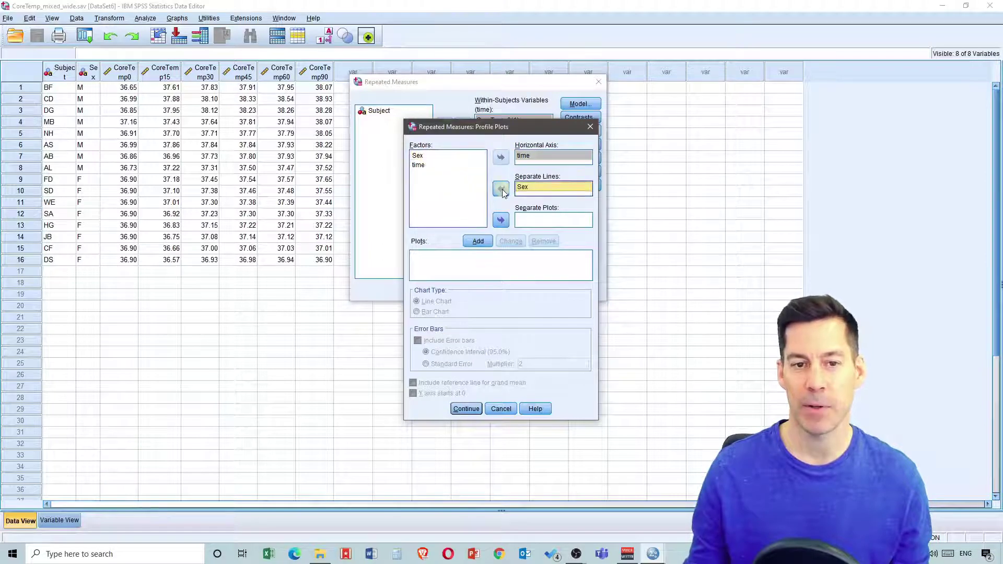
pyautogui.click(479, 241)
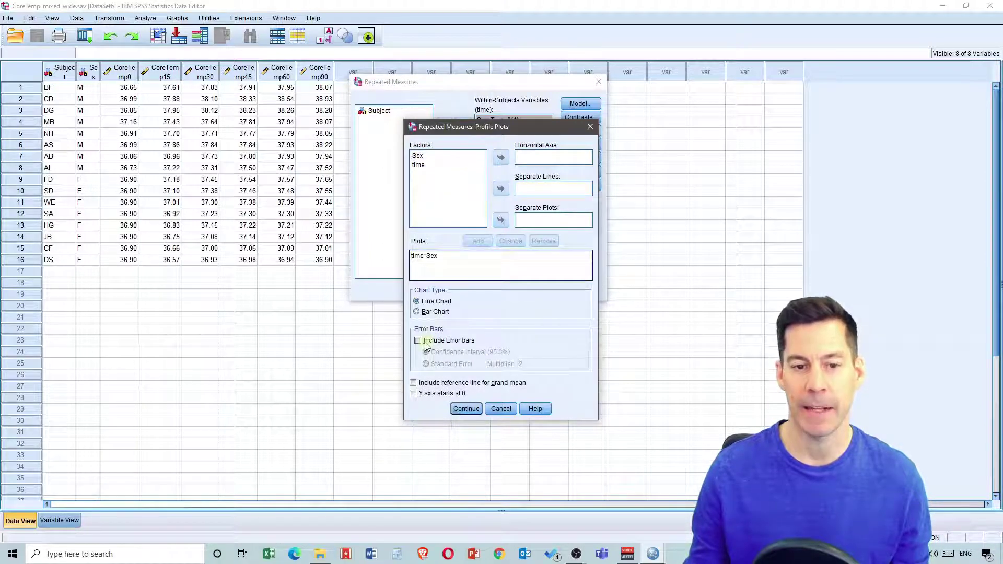
pyautogui.click(418, 341)
pyautogui.click(465, 409)
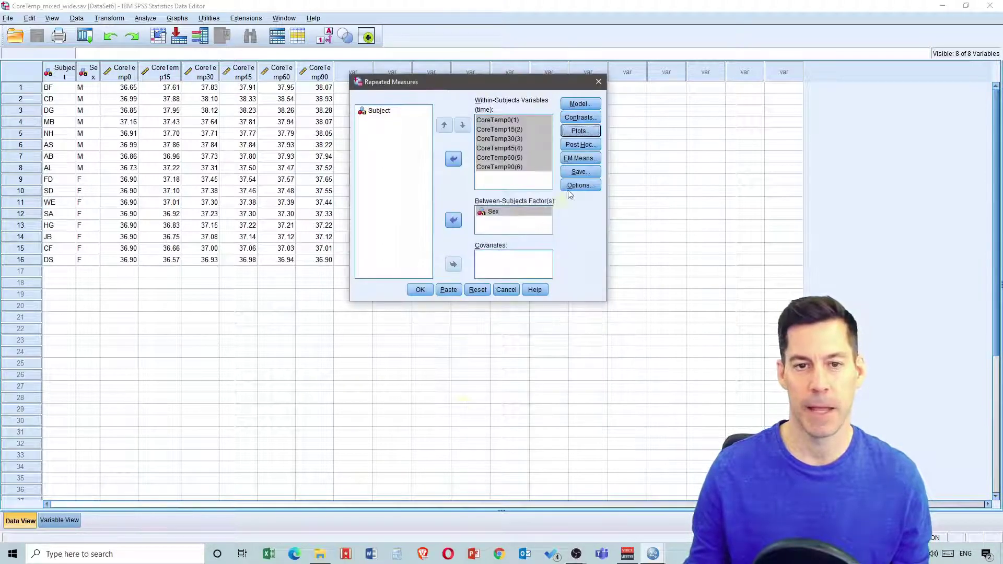
# Request Bonferroni and Tukey post hoc tests for Sex
pyautogui.click(577, 145)
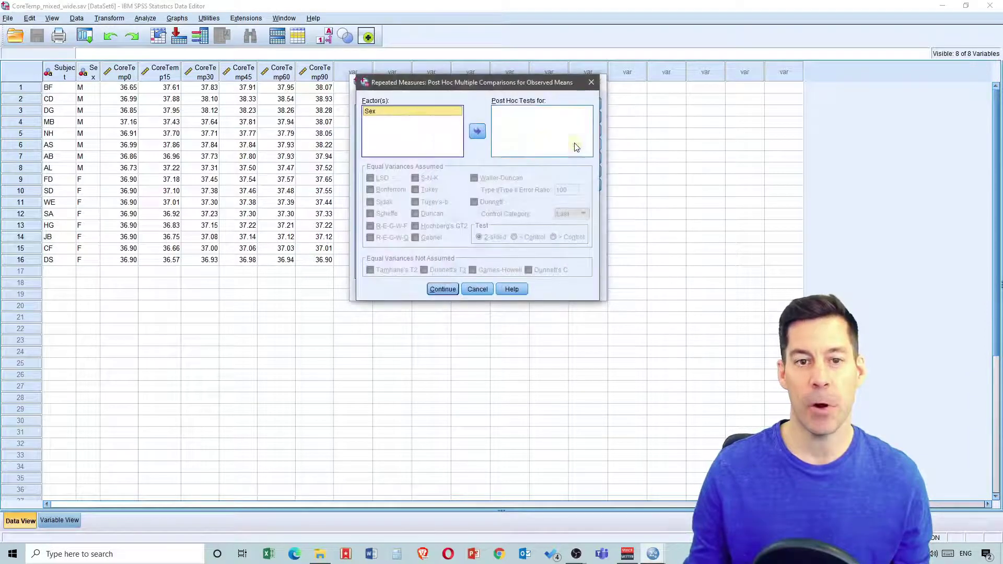
pyautogui.click(478, 131)
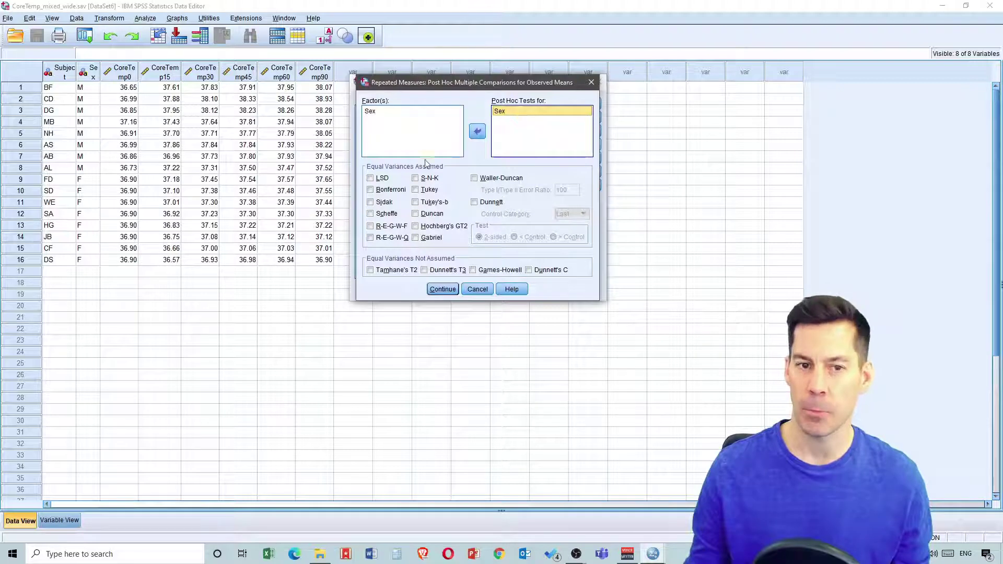
pyautogui.click(371, 191)
pyautogui.click(416, 190)
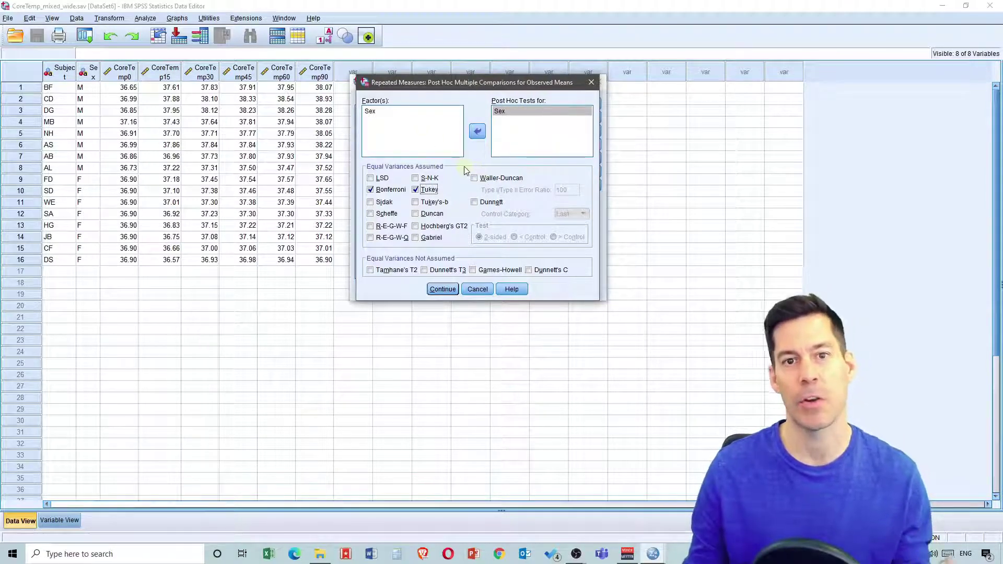
pyautogui.click(448, 289)
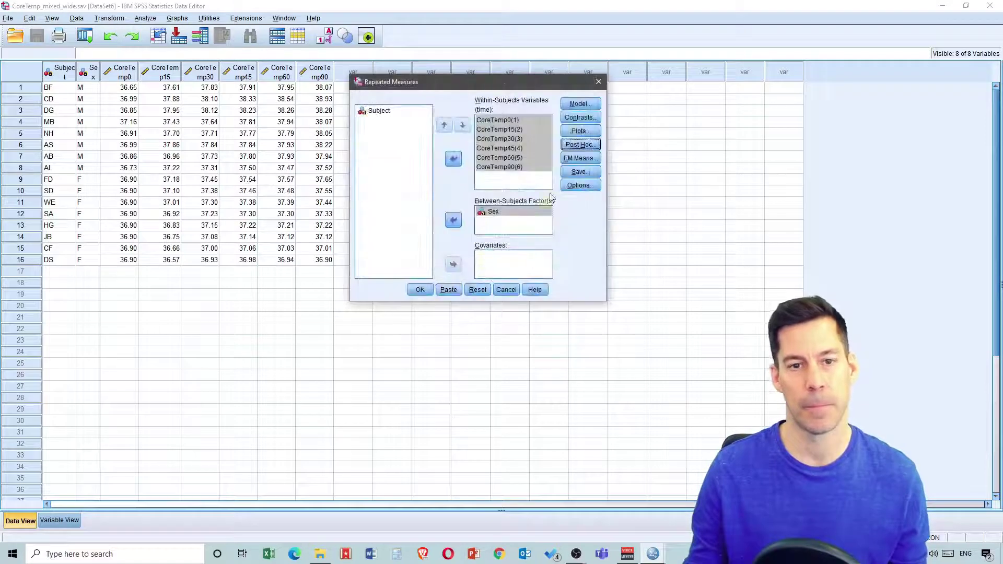
# Display estimated marginal means for (OVERALL), Sex, time and Sex*time, comparing main effects with the Bonferroni adjustment
pyautogui.click(581, 158)
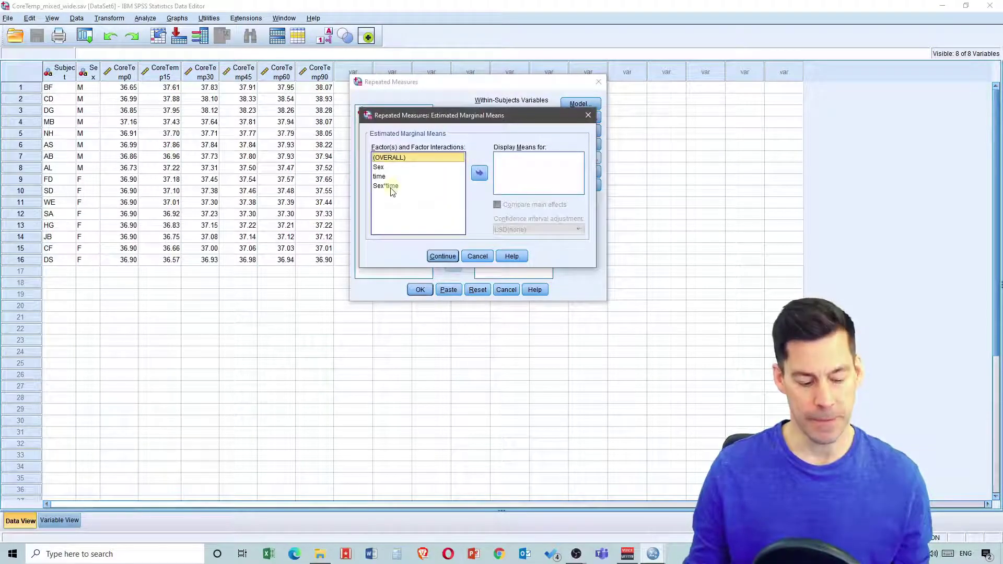
pyautogui.keyDown('shift'); pyautogui.click(392, 186); pyautogui.keyUp('shift')
pyautogui.click(479, 173)
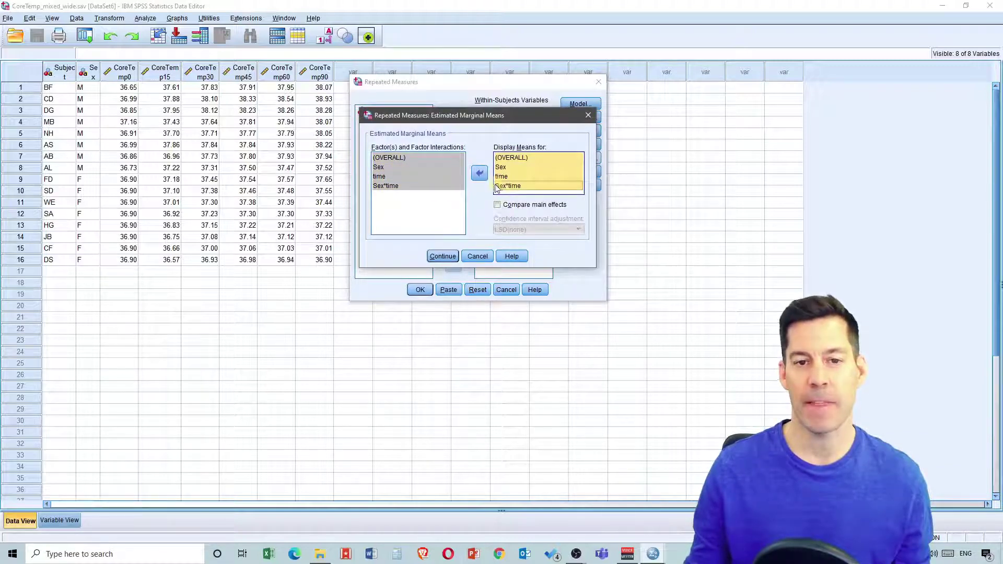
pyautogui.click(498, 204)
pyautogui.click(520, 230)
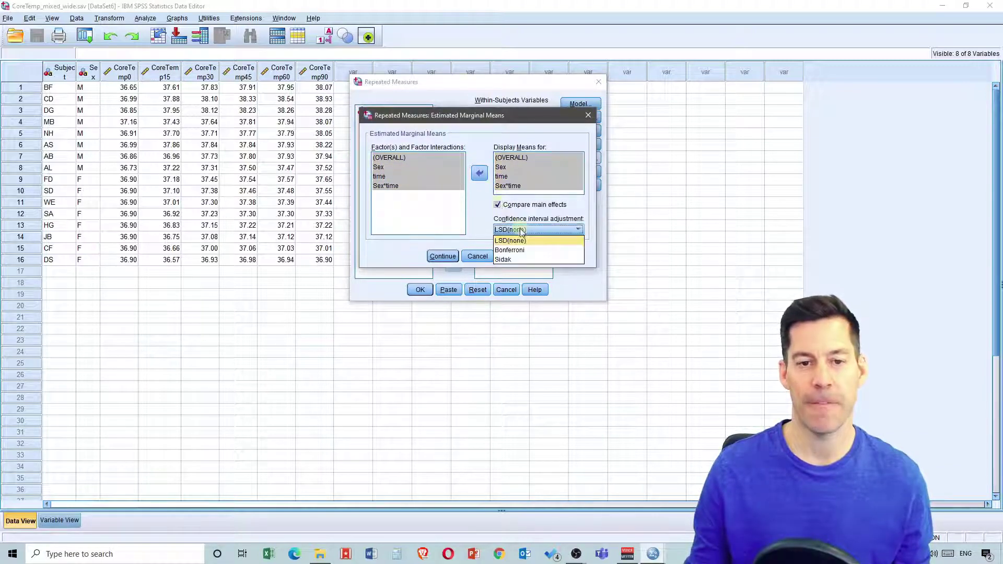
pyautogui.click(515, 252)
pyautogui.click(442, 257)
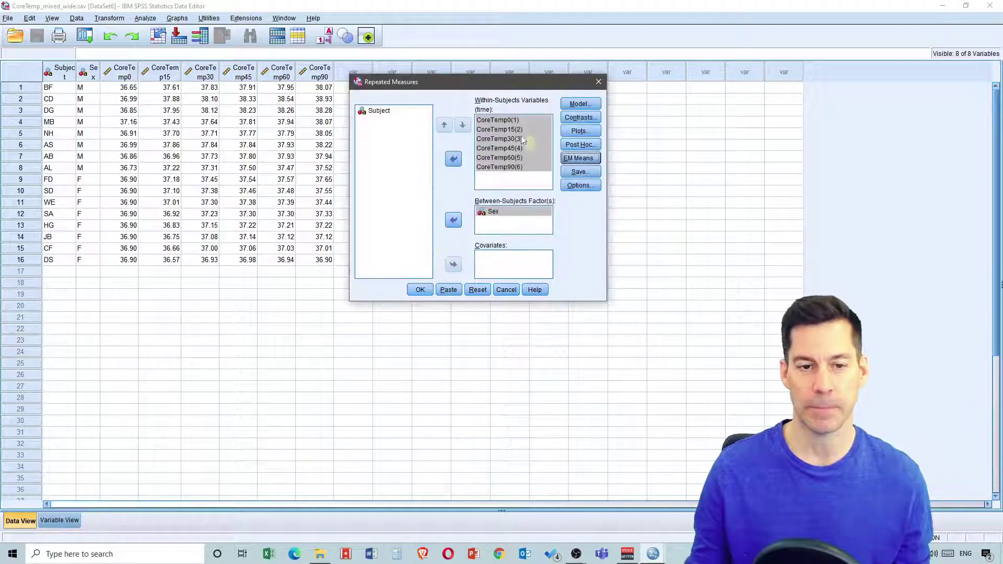
# Include descriptive statistics, estimates of effect size and homogeneity tests, and run the repeated measures analysis
pyautogui.click(578, 186)
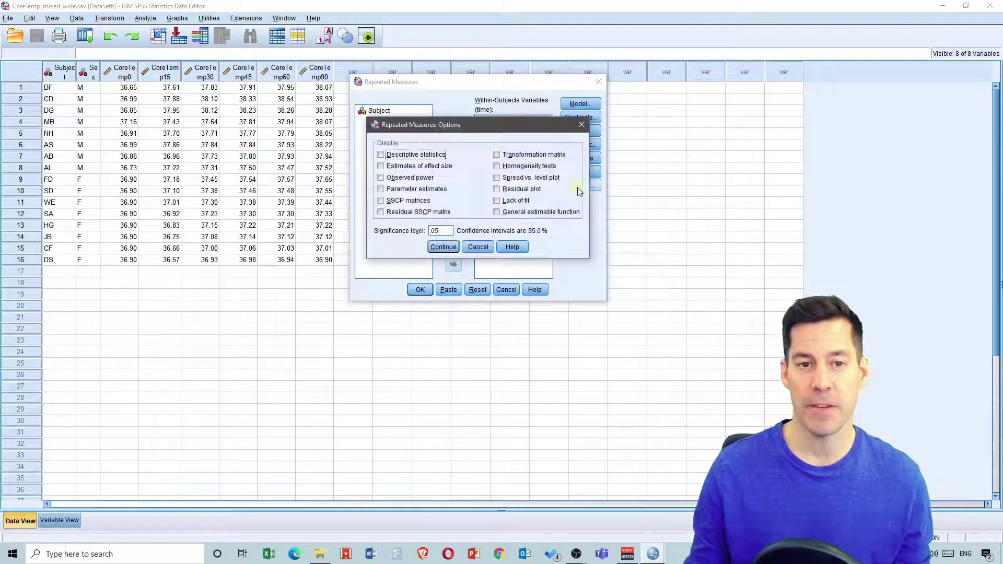
pyautogui.click(381, 155)
pyautogui.click(381, 167)
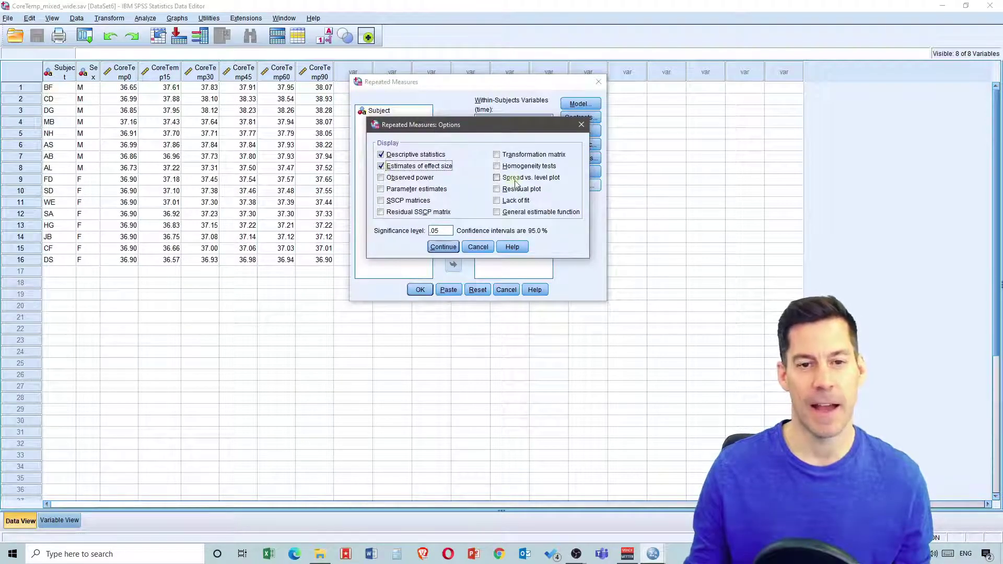
pyautogui.click(499, 167)
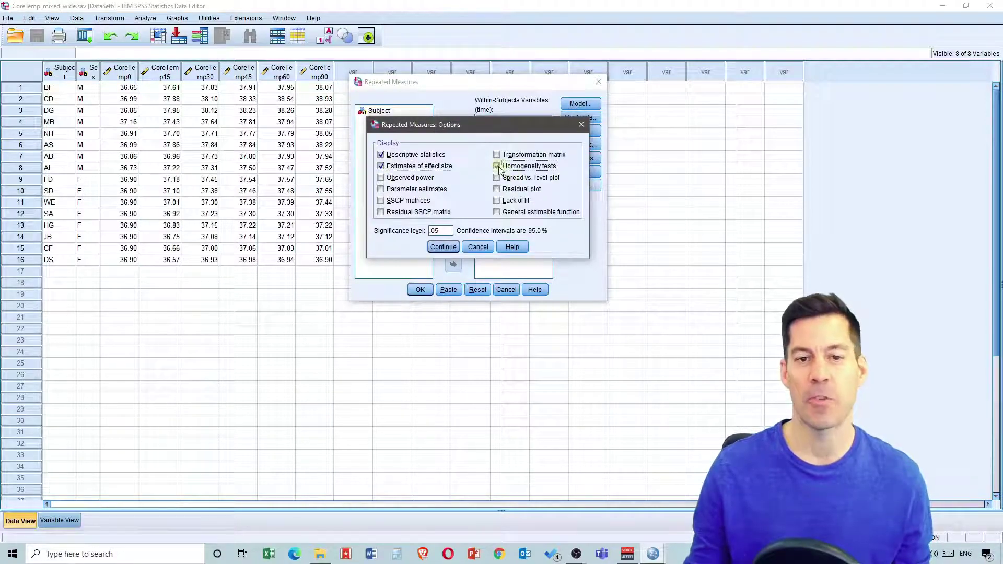
pyautogui.click(443, 248)
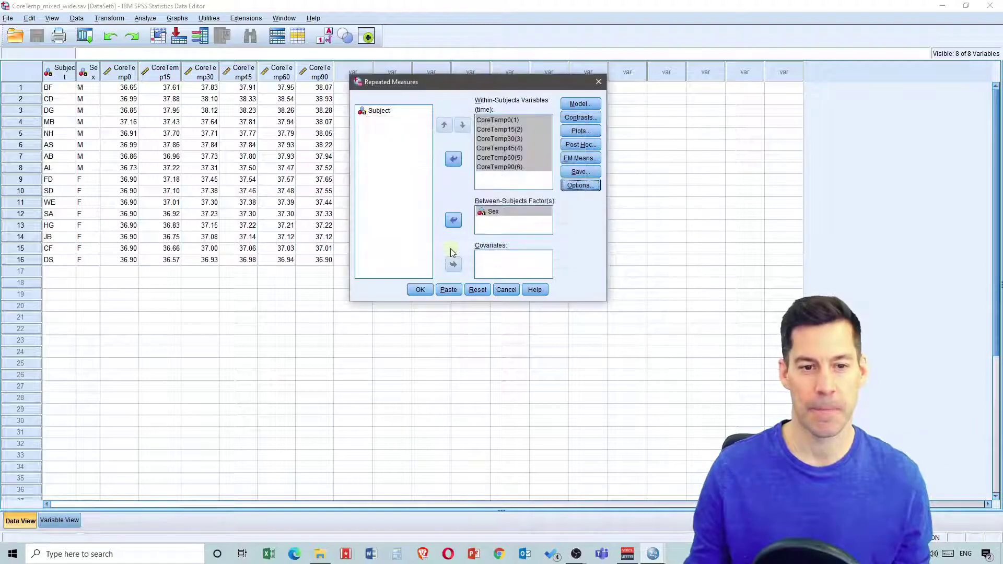
pyautogui.click(418, 290)
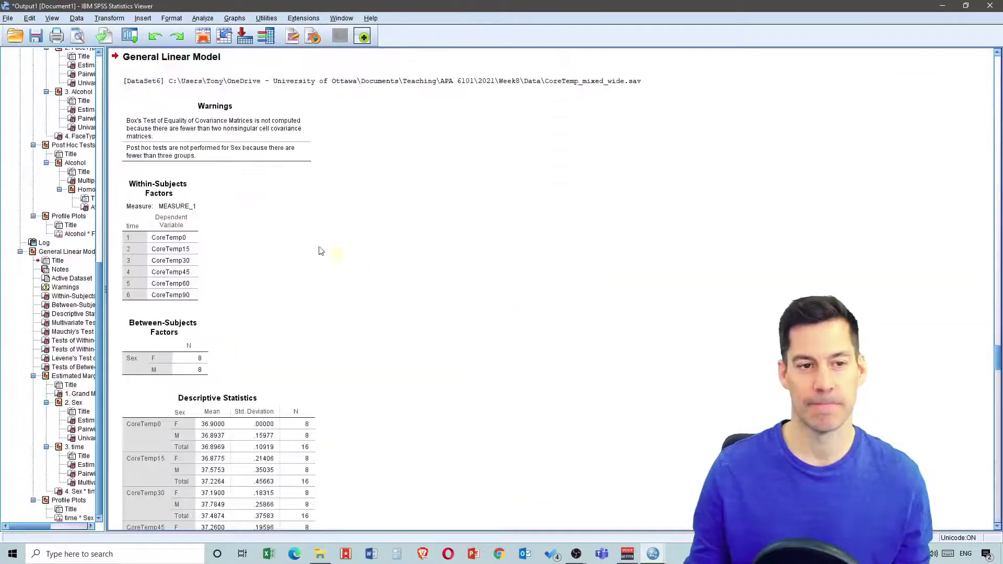
# Review the descriptive statistics, multivariate tests, Mauchly's test of sphericity and the tests of within-subjects effects
pyautogui.scroll(-3, 298, 240)
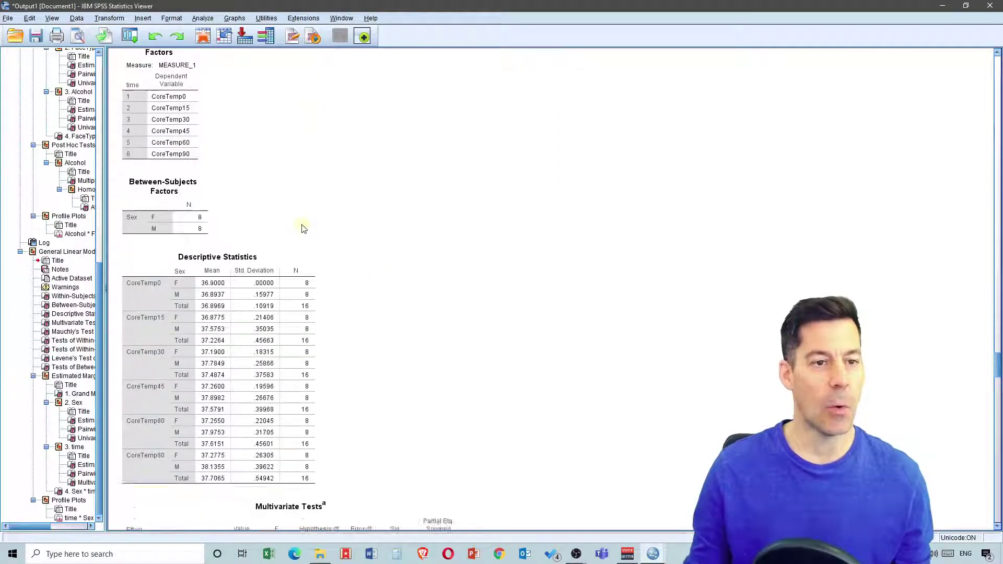
pyautogui.scroll(-4, 303, 229)
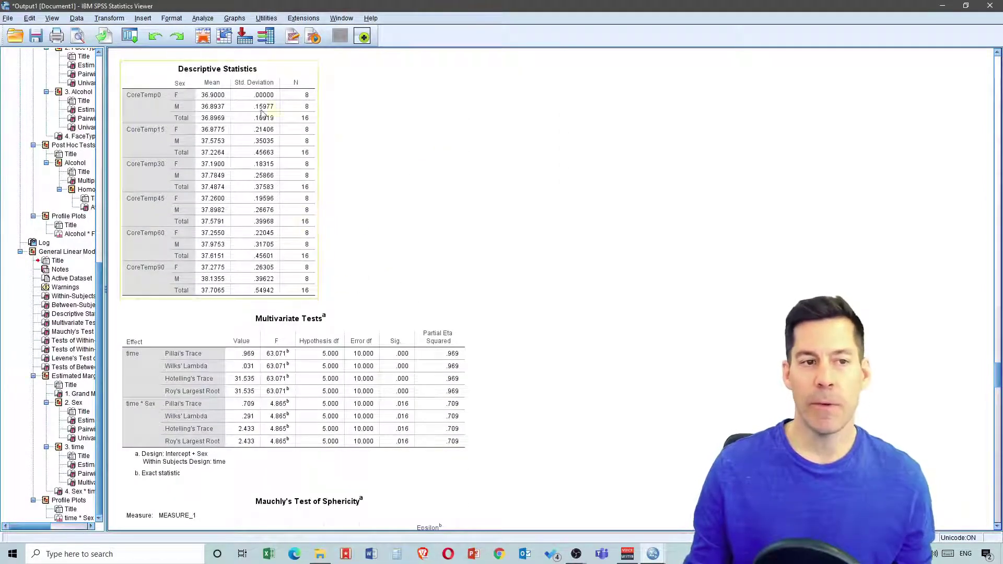
pyautogui.scroll(-5, 219, 183)
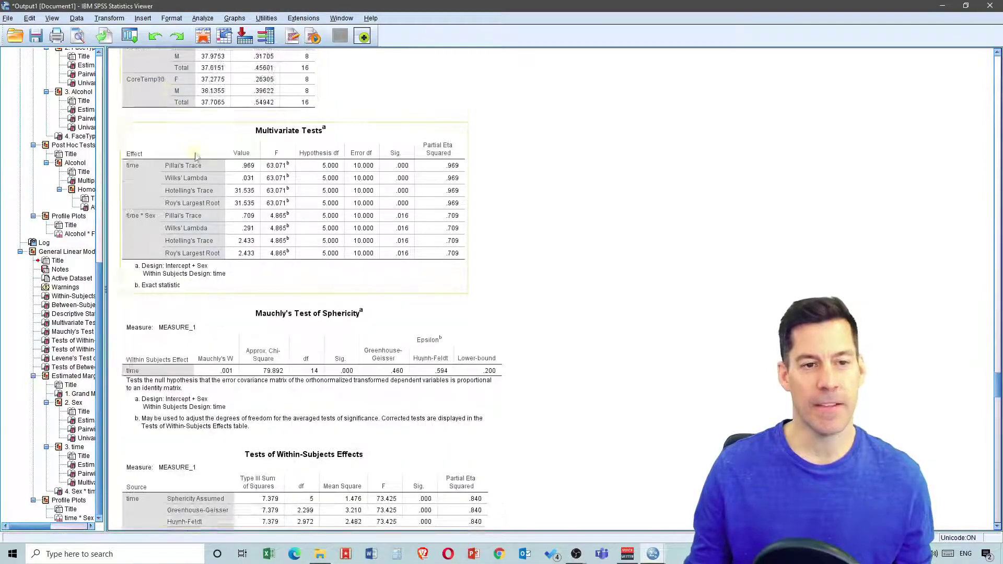
pyautogui.scroll(-3, 220, 183)
pyautogui.scroll(3, 221, 152)
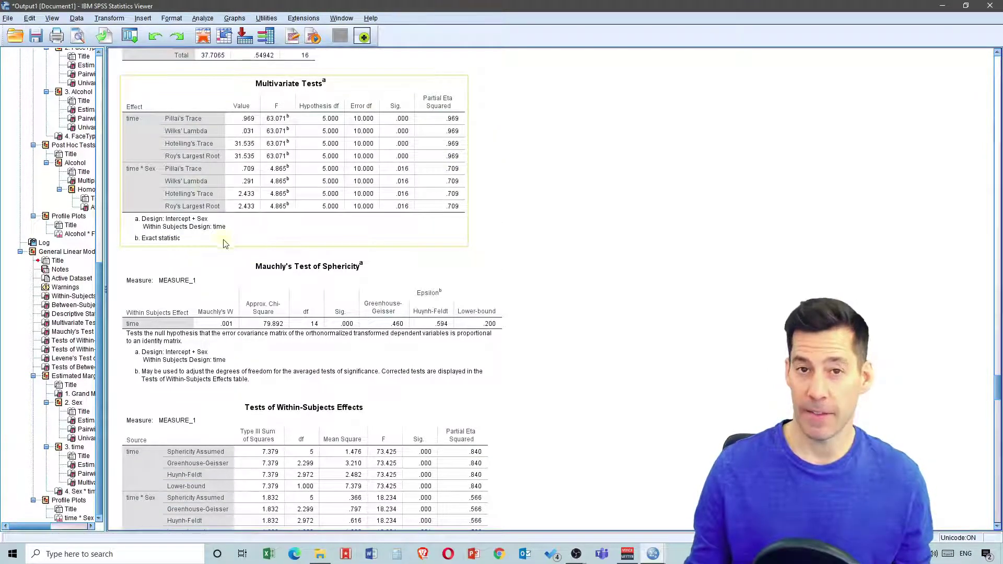
pyautogui.scroll(-3, 362, 209)
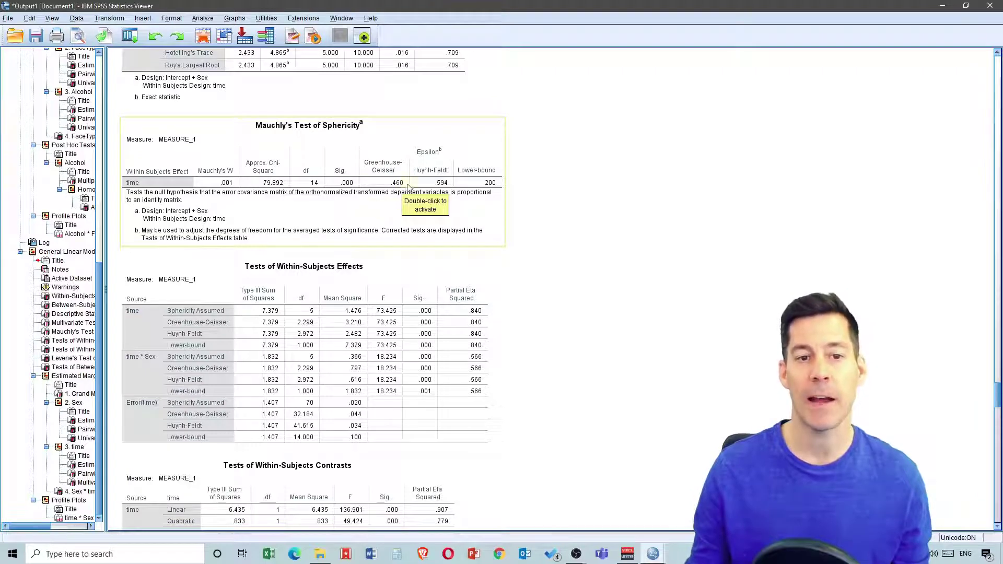
pyautogui.scroll(-3, 399, 171)
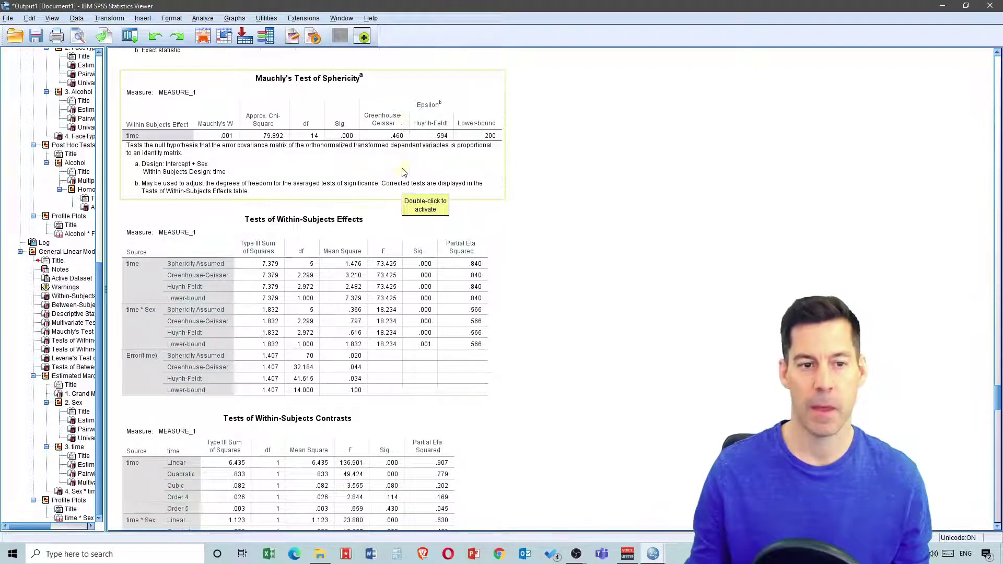
pyautogui.scroll(-1, 403, 166)
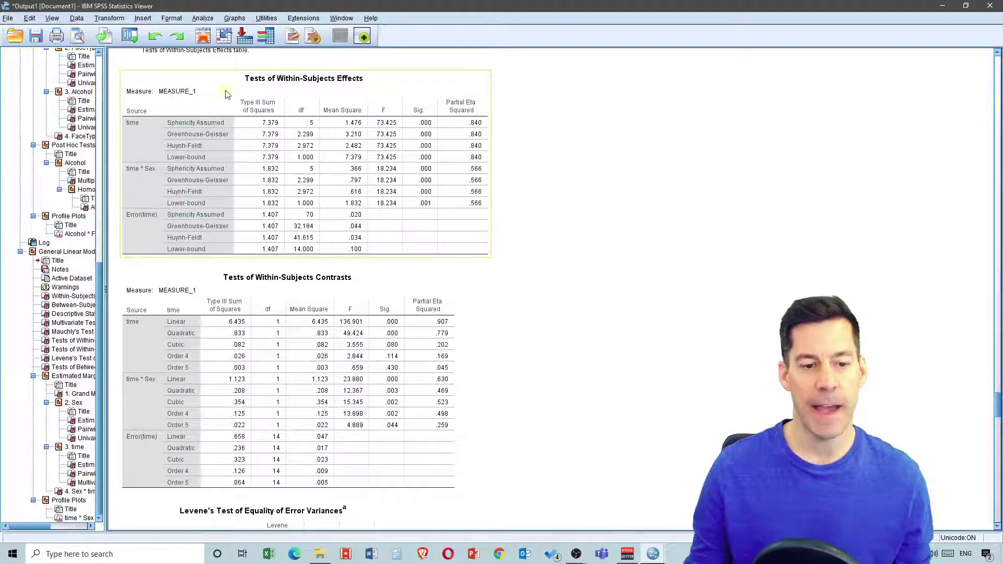
# Examine the within-subjects contrasts and effects, Levene's test, the between-subjects effects, and the marginal means and pairwise comparisons for Sex
pyautogui.scroll(-7, 279, 140)
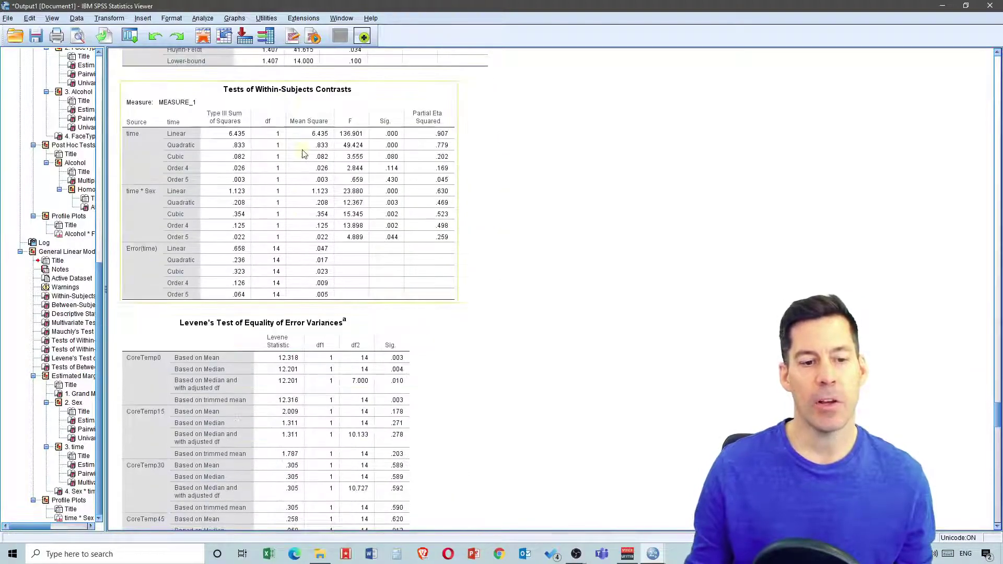
pyautogui.scroll(-6, 302, 154)
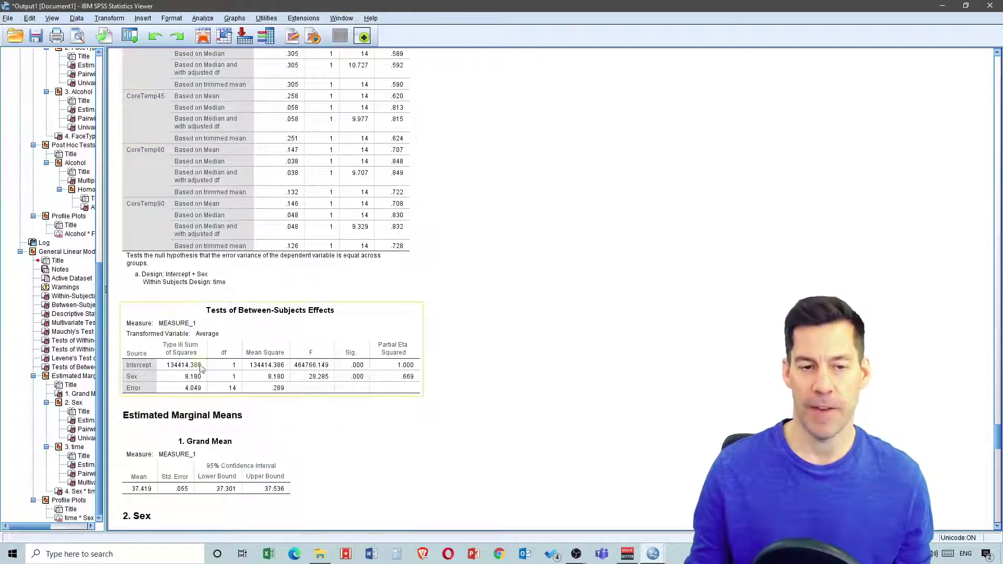
pyautogui.scroll(9, 328, 340)
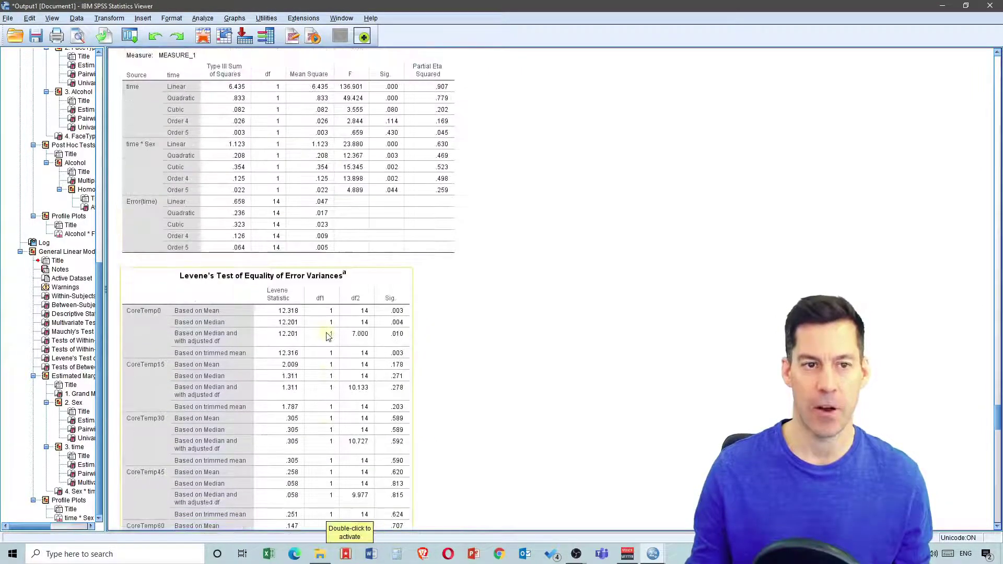
pyautogui.scroll(5, 328, 337)
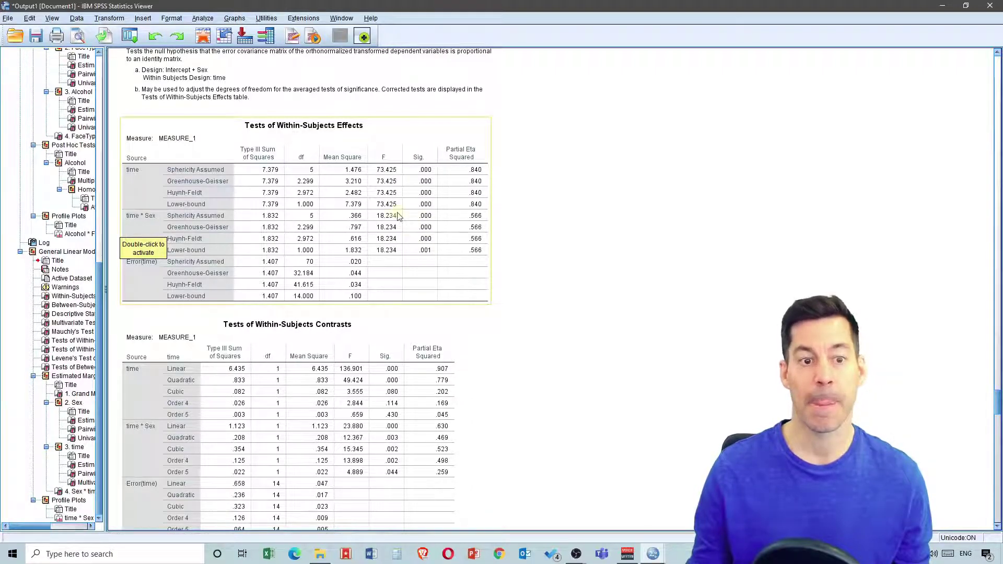
pyautogui.scroll(-10, 395, 215)
pyautogui.scroll(-13, 396, 215)
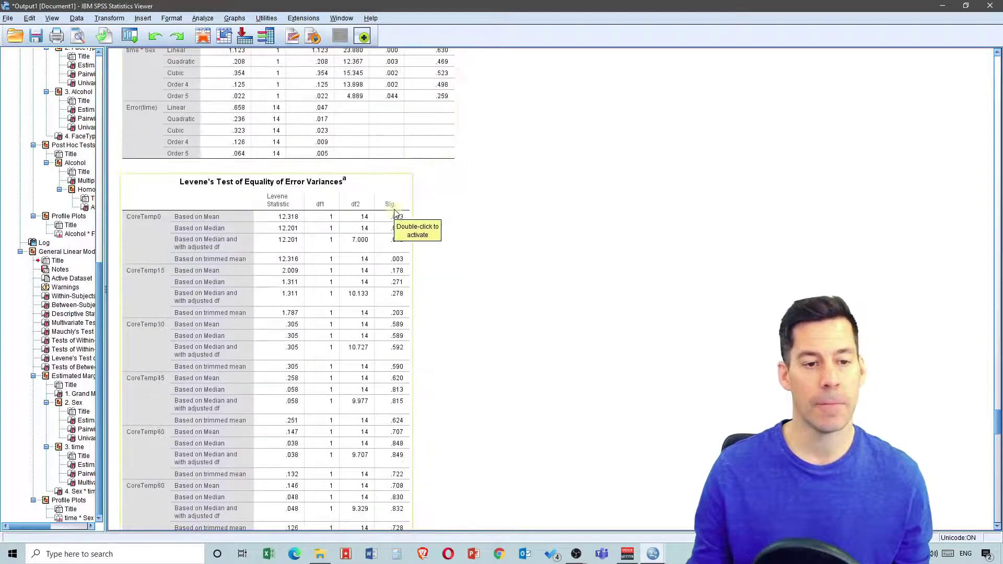
pyautogui.scroll(-5, 378, 203)
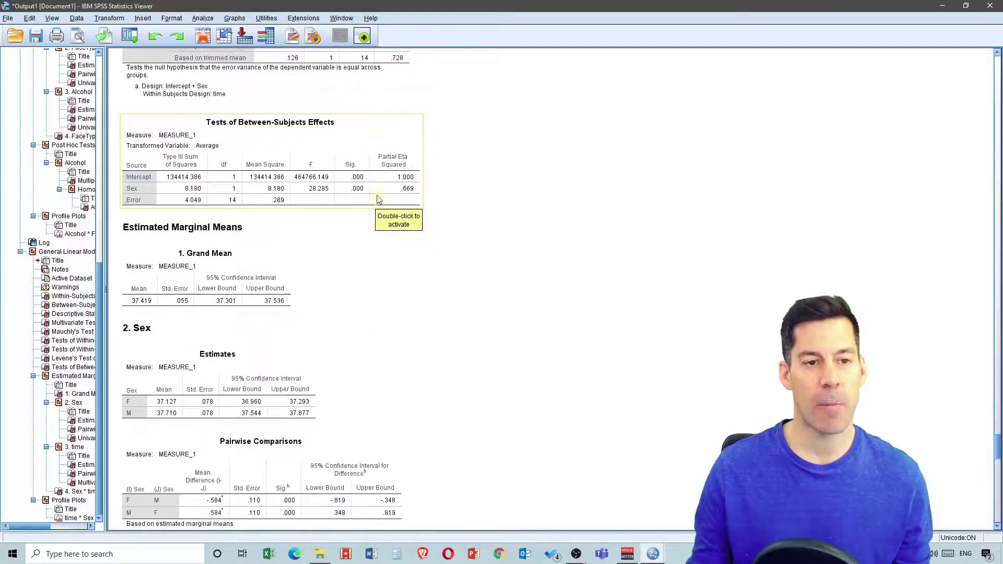
pyautogui.scroll(1, 377, 203)
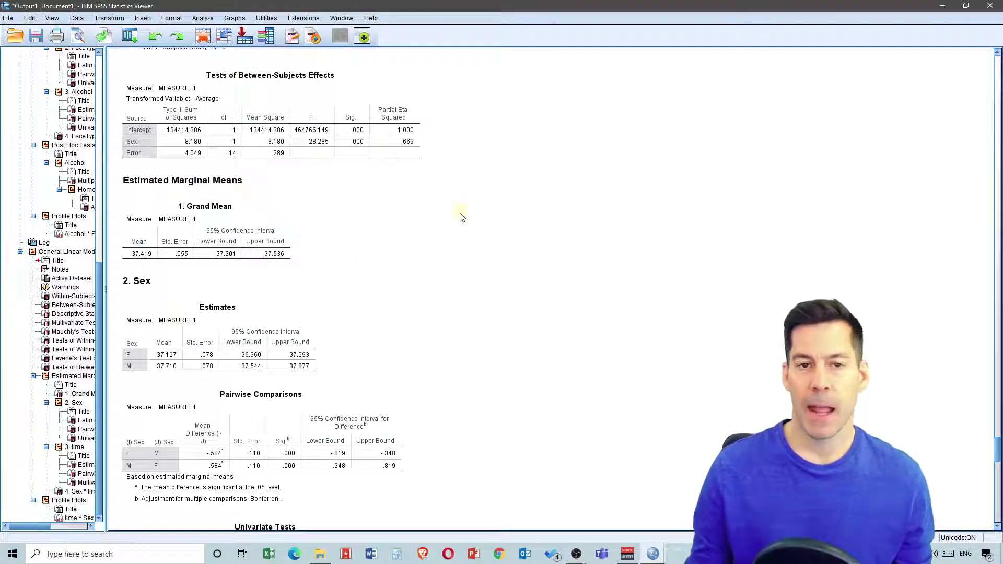
pyautogui.scroll(-2, 460, 217)
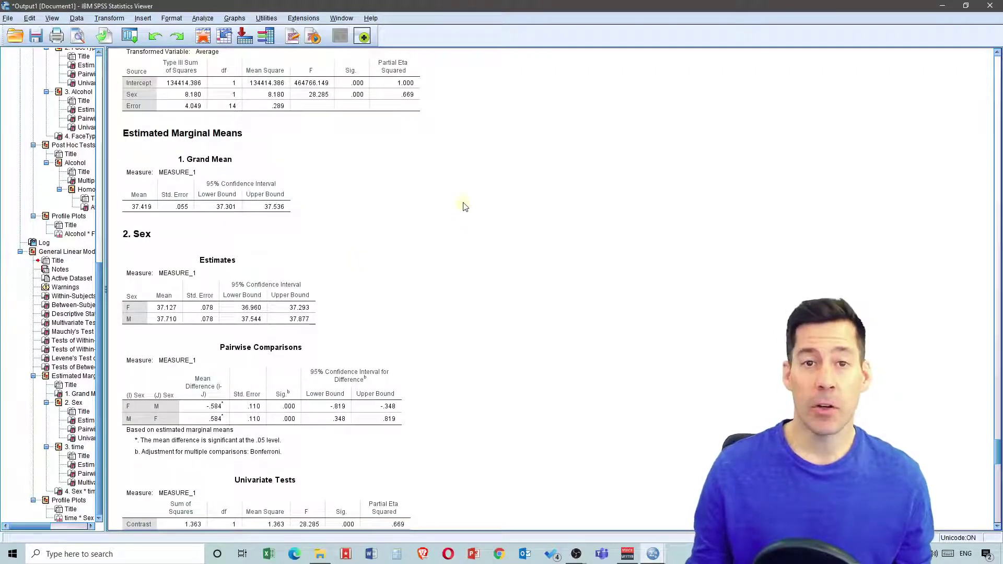
pyautogui.scroll(-2, 465, 207)
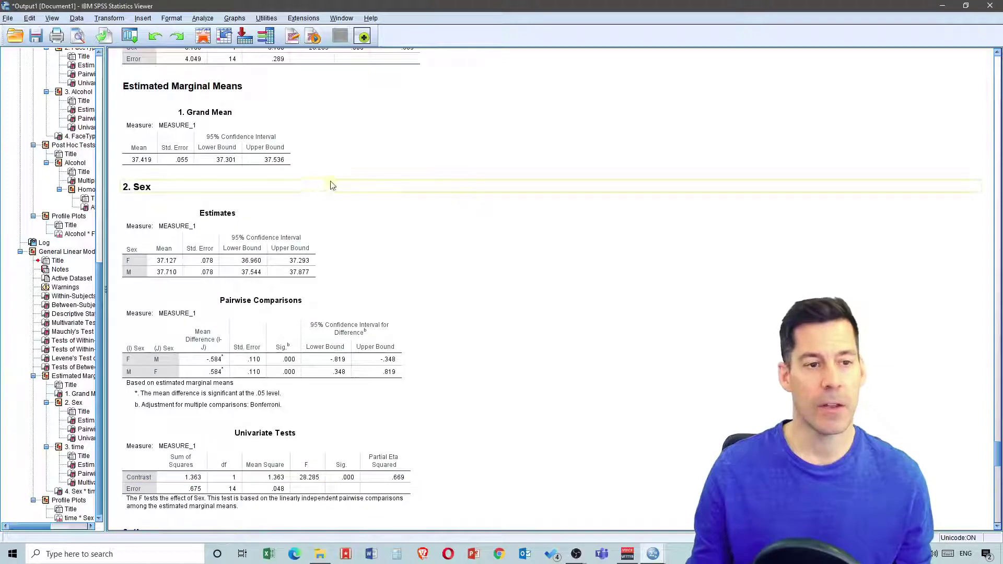
pyautogui.scroll(-2, 332, 187)
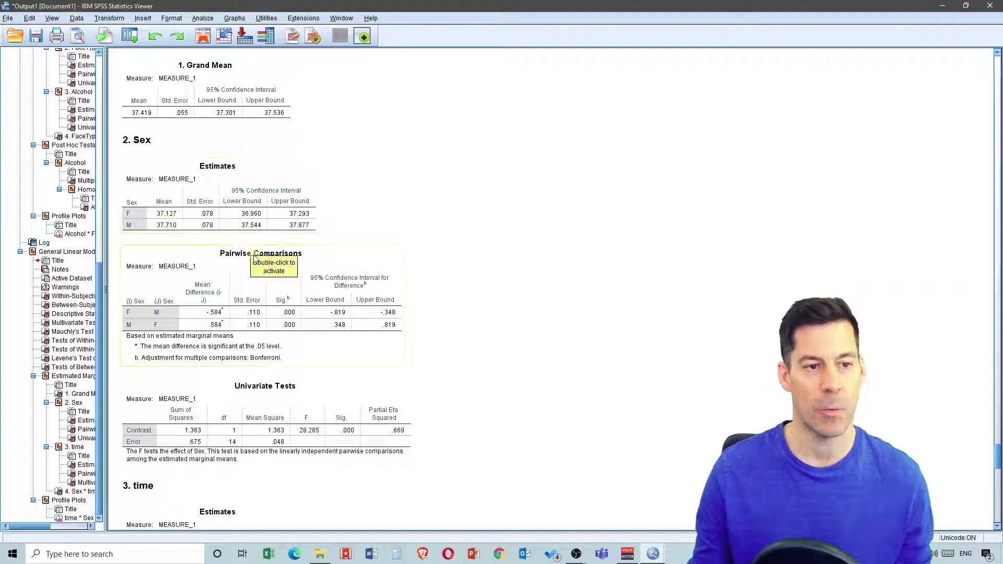
# Examine the univariate test for Sex and the estimated marginal means and Bonferroni-adjusted pairwise comparisons for time
pyautogui.scroll(-2, 460, 195)
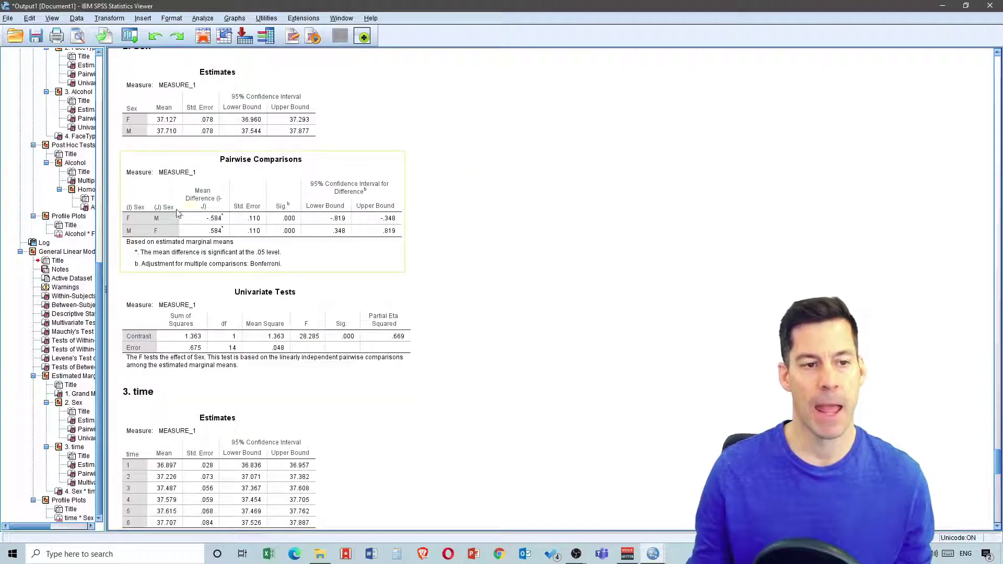
pyautogui.scroll(-6, 484, 202)
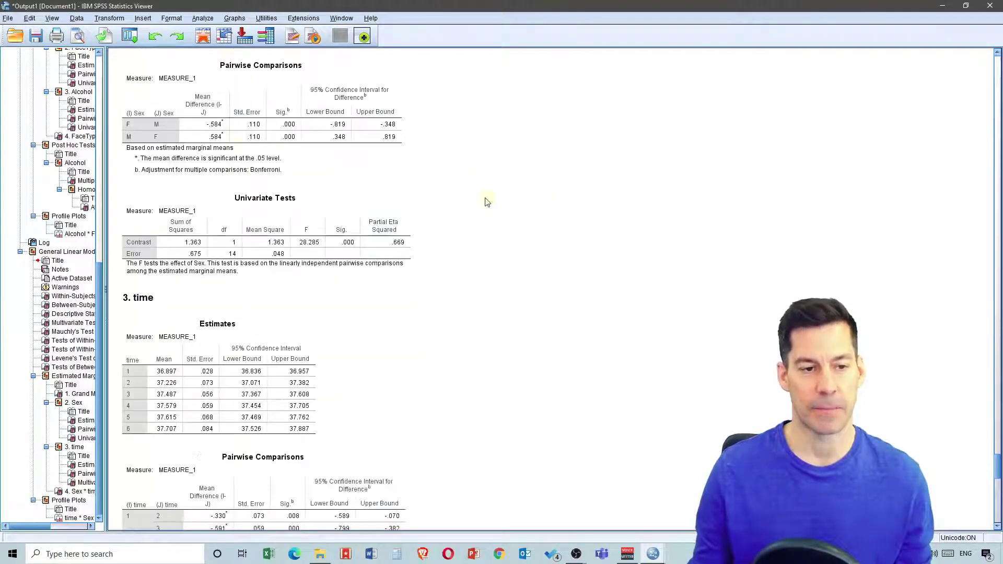
pyautogui.scroll(-1, 486, 186)
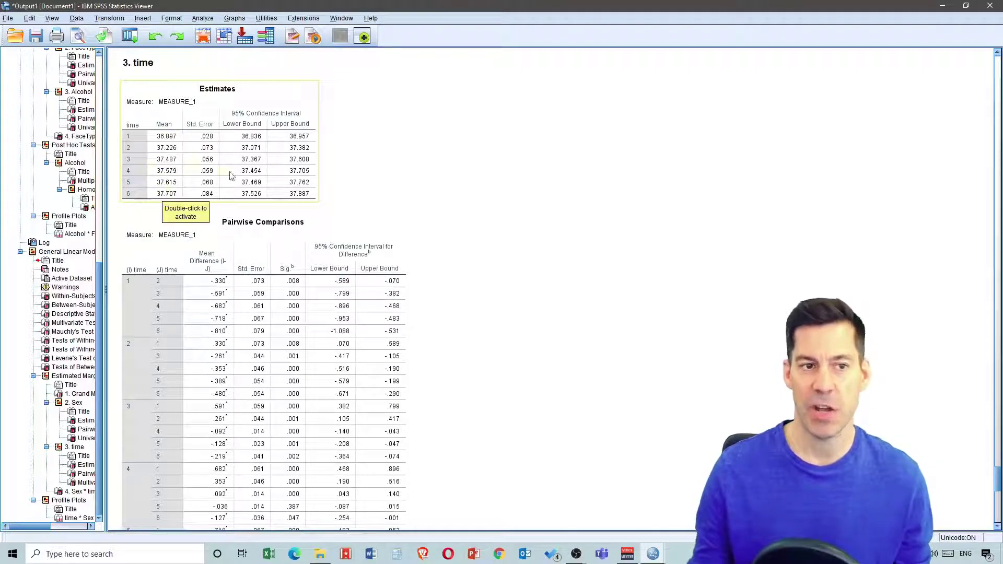
pyautogui.scroll(-4, 550, 185)
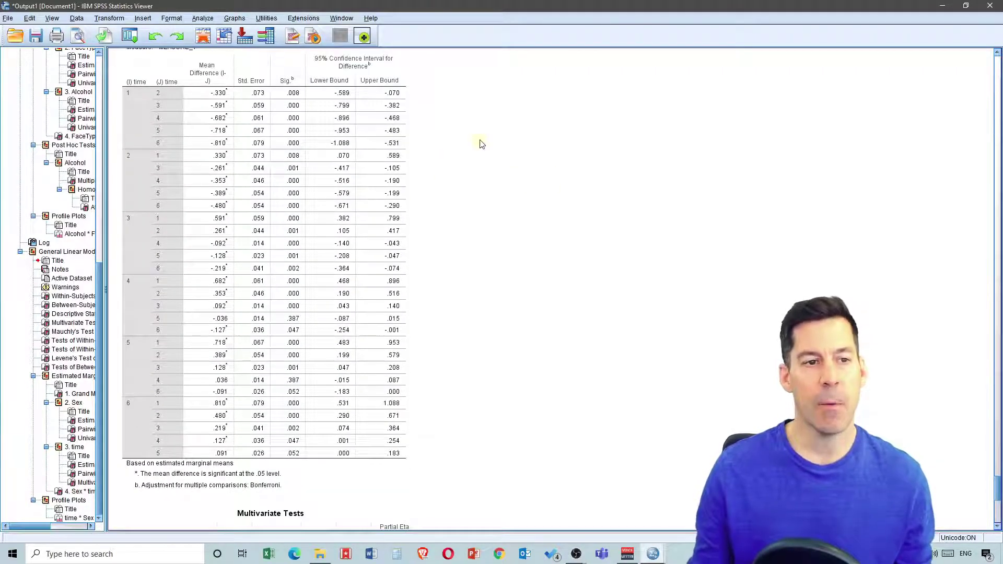
pyautogui.click(194, 94)
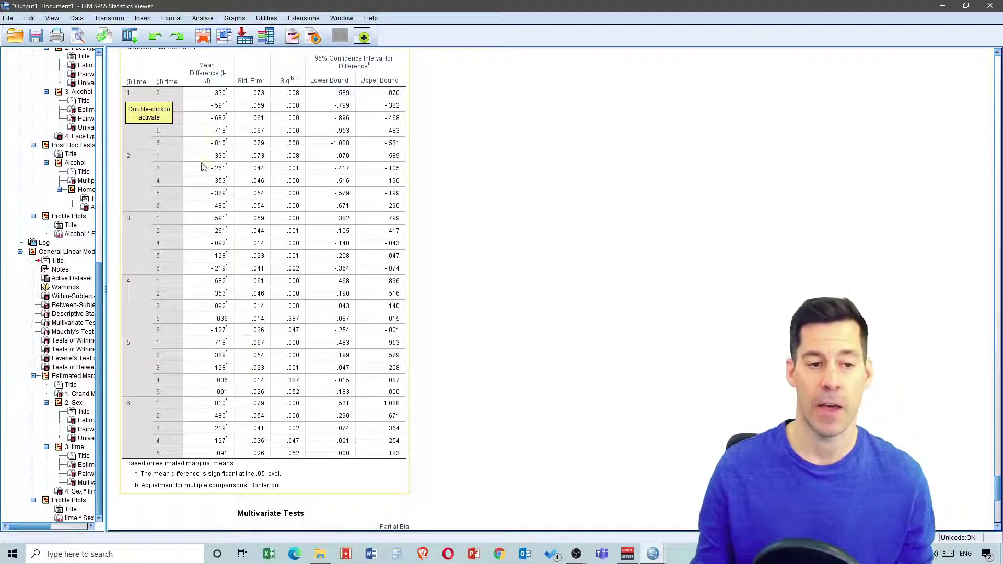
# Review the multivariate tests for time, the Sex * time marginal means and the profile plot with 95% CI error bars
pyautogui.scroll(-5, 505, 310)
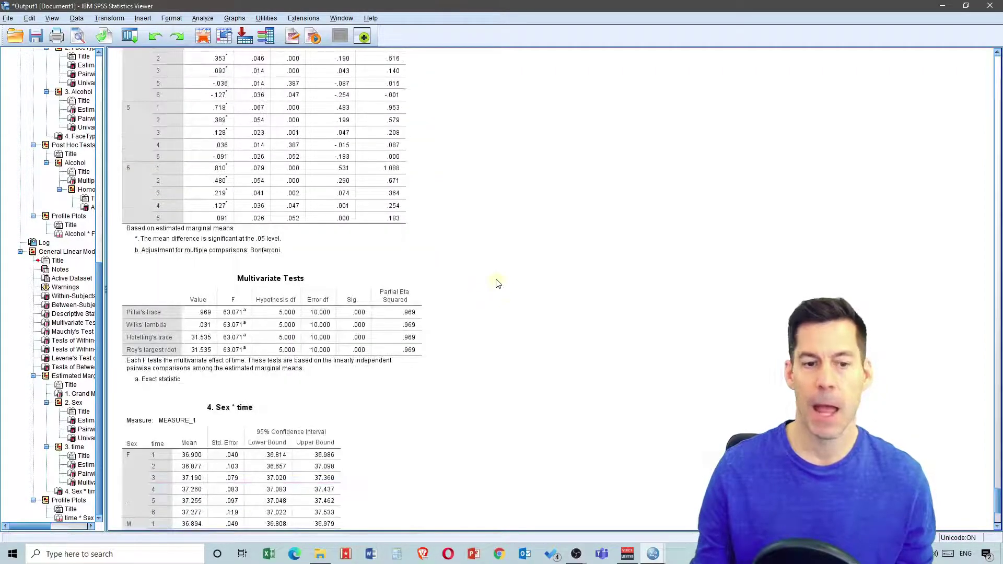
pyautogui.scroll(-1, 497, 283)
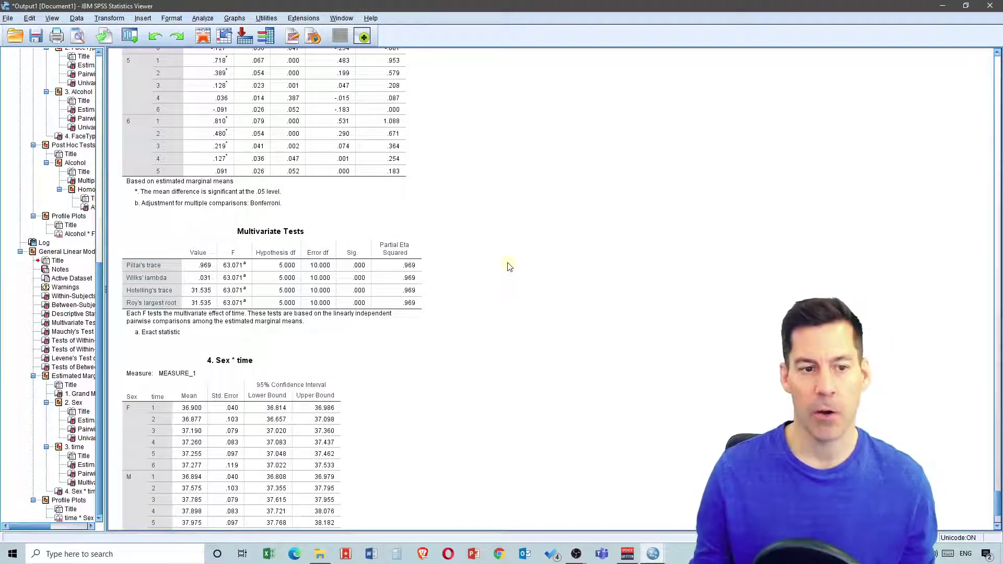
pyautogui.scroll(-2, 510, 267)
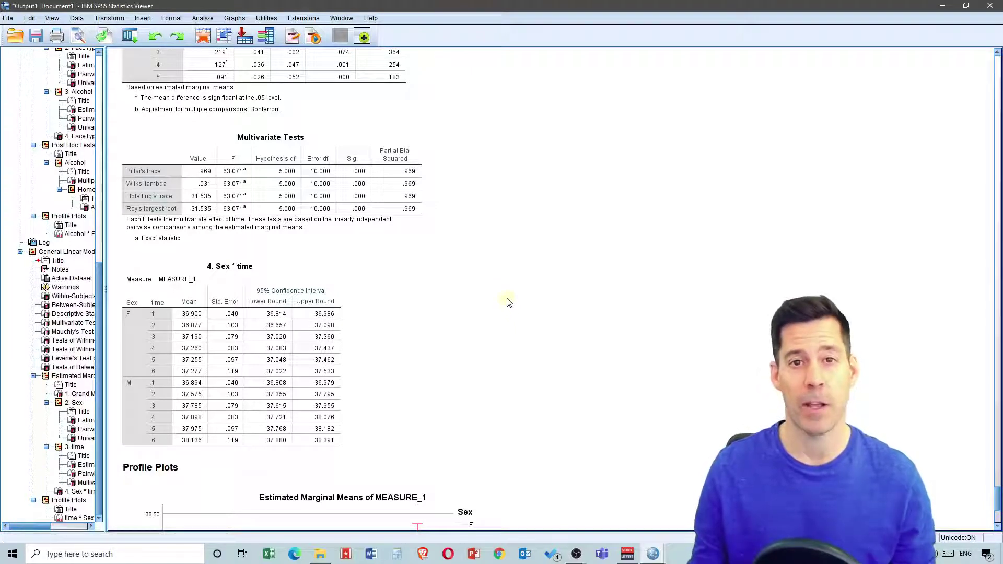
pyautogui.scroll(-5, 507, 301)
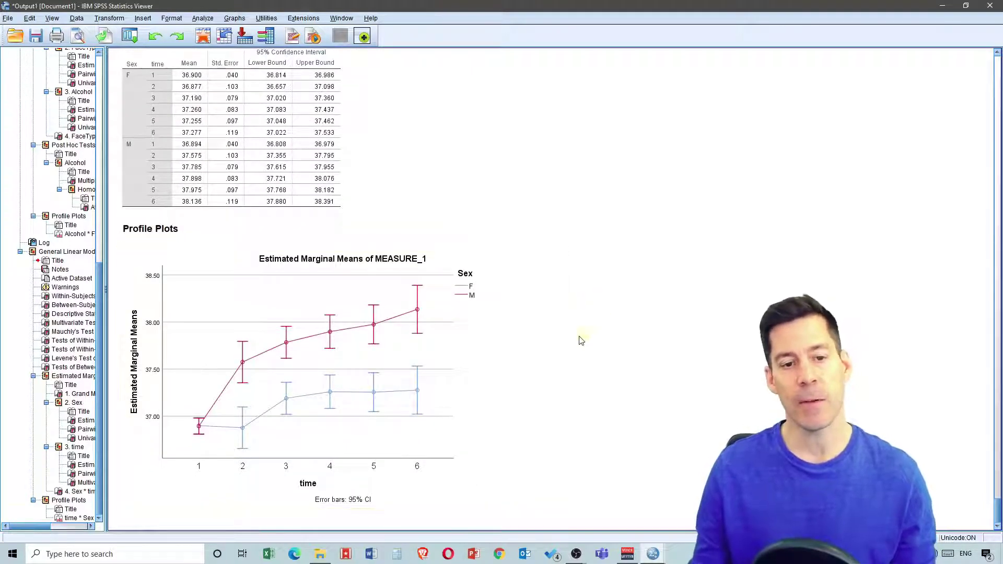